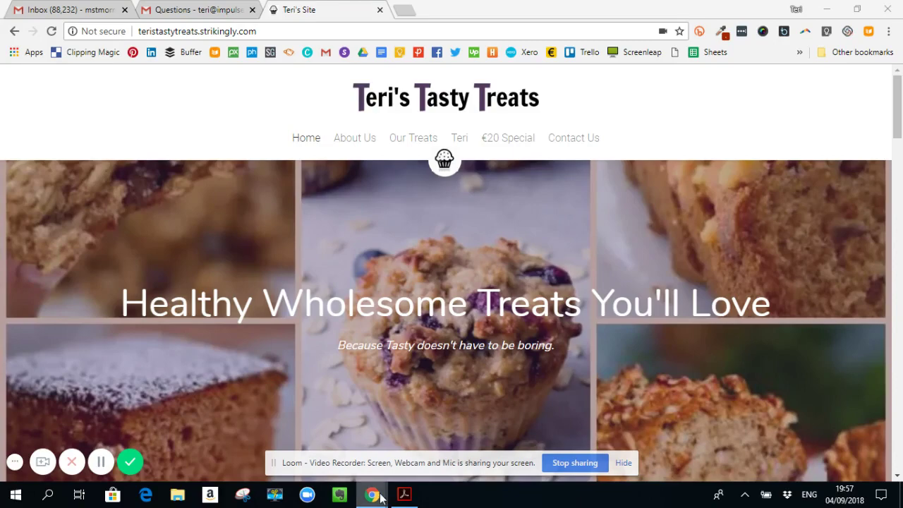
Bring the Teri's Tasty Treats Strikingly editor to the front and scroll to the top.
{"action": "mouse_move", "coordinate": [377, 499]}
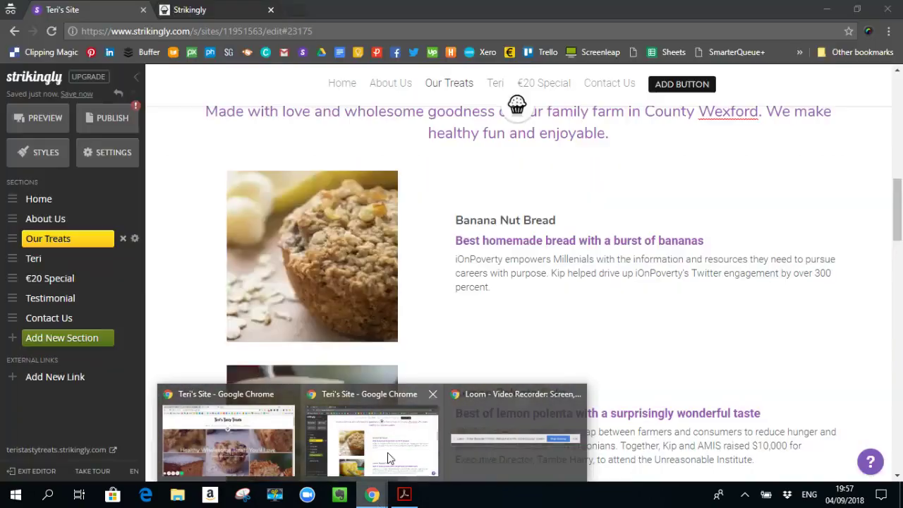
{"action": "left_click", "coordinate": [387, 452]}
{"action": "left_click_drag", "start_coordinate": [899, 212], "coordinate": [902, 103]}
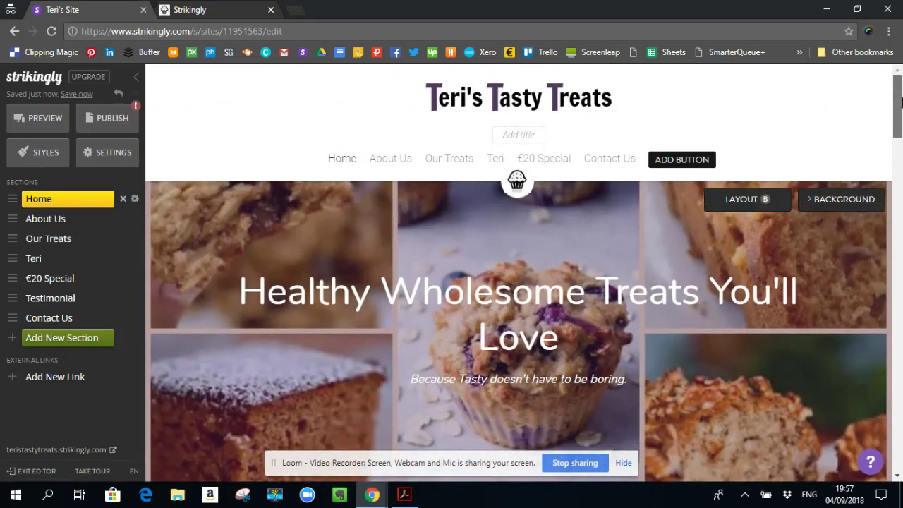
{"action": "left_click", "coordinate": [118, 154]}
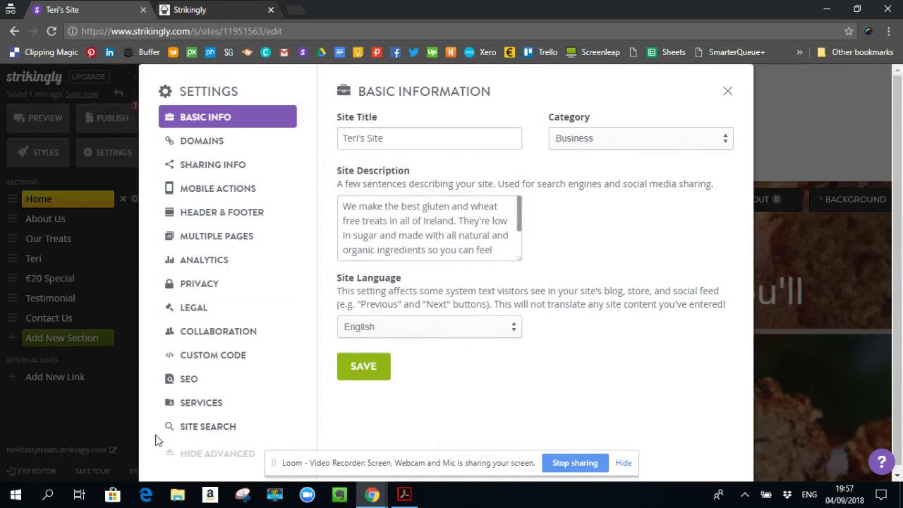
{"action": "left_click", "coordinate": [198, 457]}
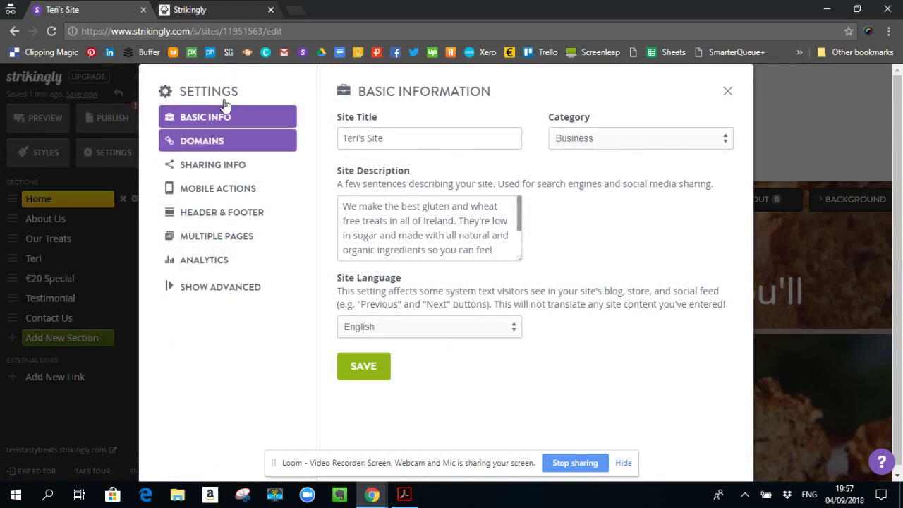
{"action": "left_click", "coordinate": [220, 289]}
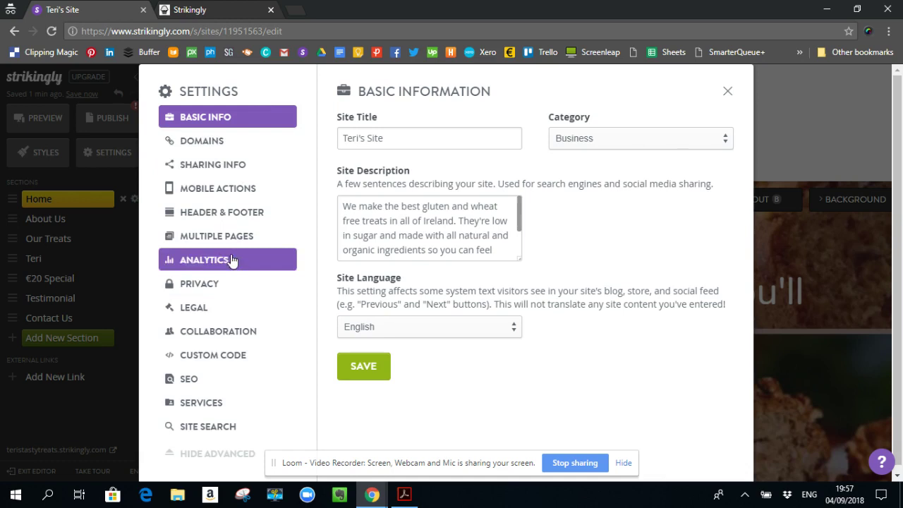
{"action": "left_click", "coordinate": [201, 384]}
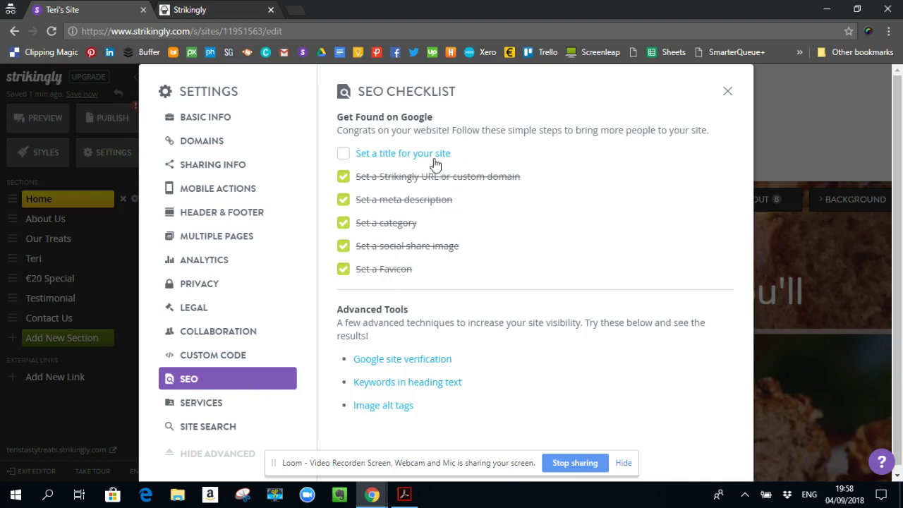
{"action": "mouse_move", "coordinate": [432, 159]}
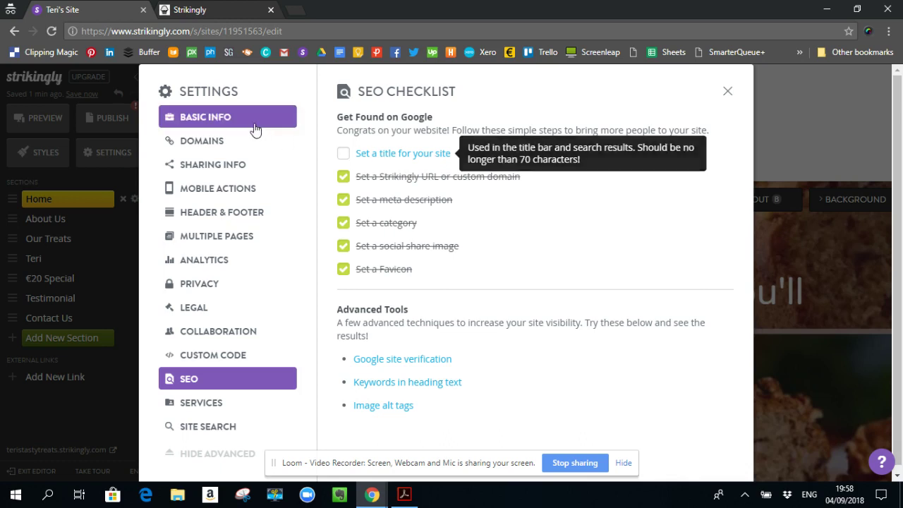
{"action": "left_click", "coordinate": [219, 123]}
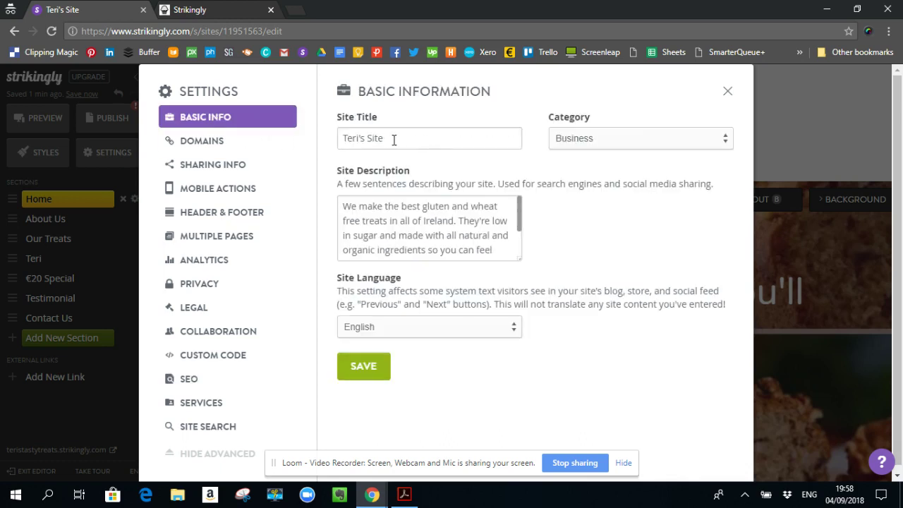
Replace the site title with 'Homemade Baked Goods and Treats, Wexford - Teri's Tasty Treats' and save.
{"action": "left_click_drag", "start_coordinate": [393, 139], "coordinate": [321, 141]}
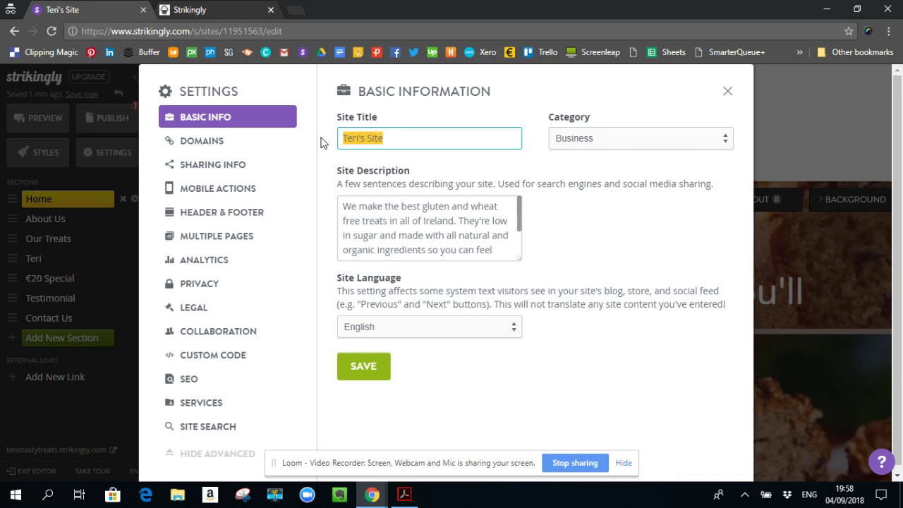
{"action": "key", "text": "BackSpace"}
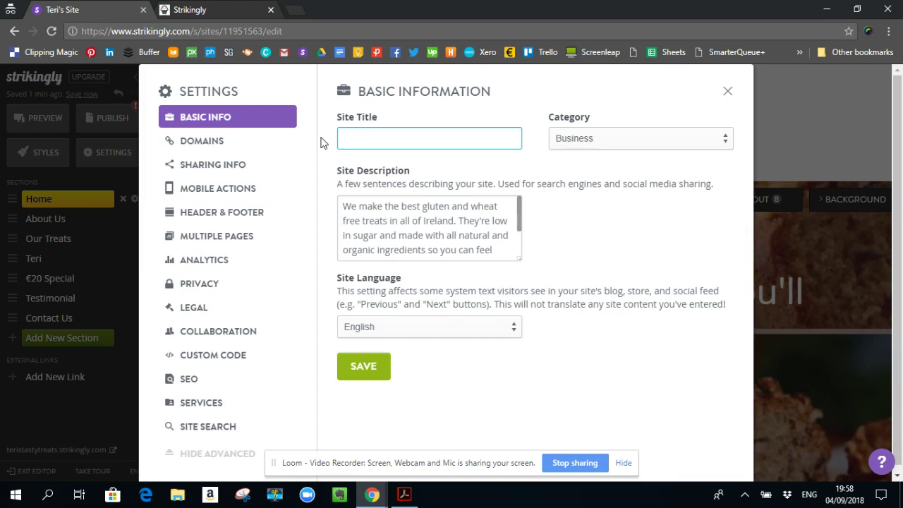
{"action": "type", "text": "Homemade Baked Good"}
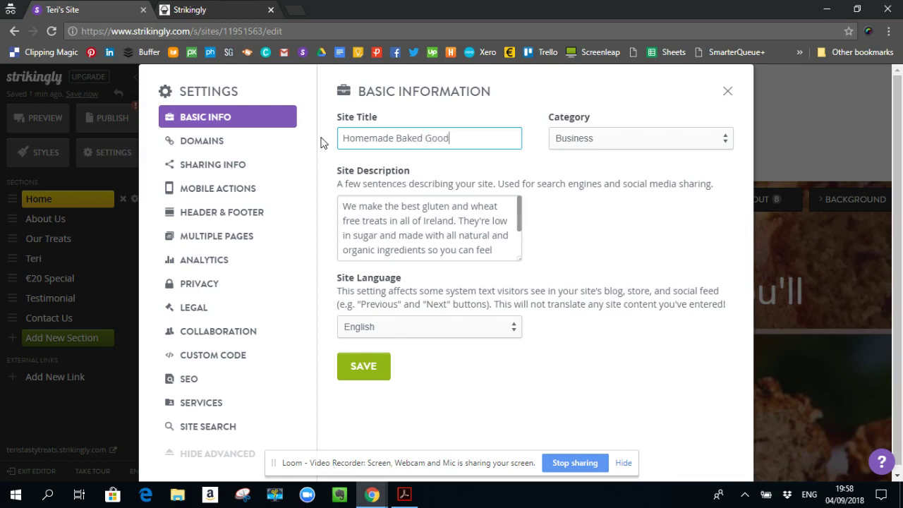
{"action": "type", "text": "s and Treats, Wexford -"}
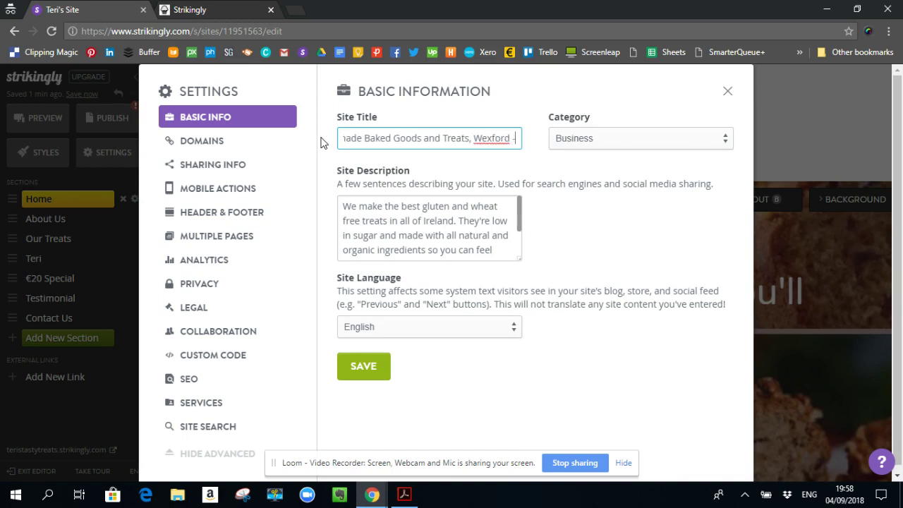
{"action": "type", "text": " Teri's Ta"}
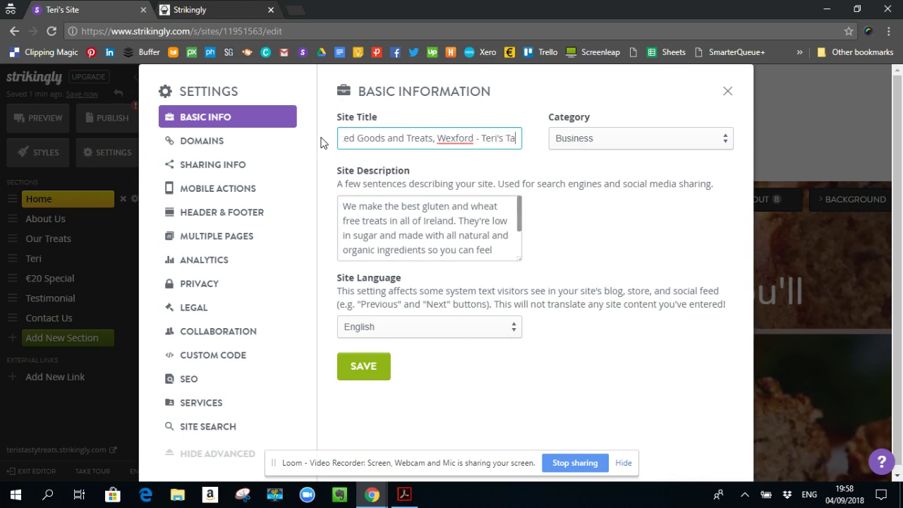
{"action": "type", "text": "sty Treats"}
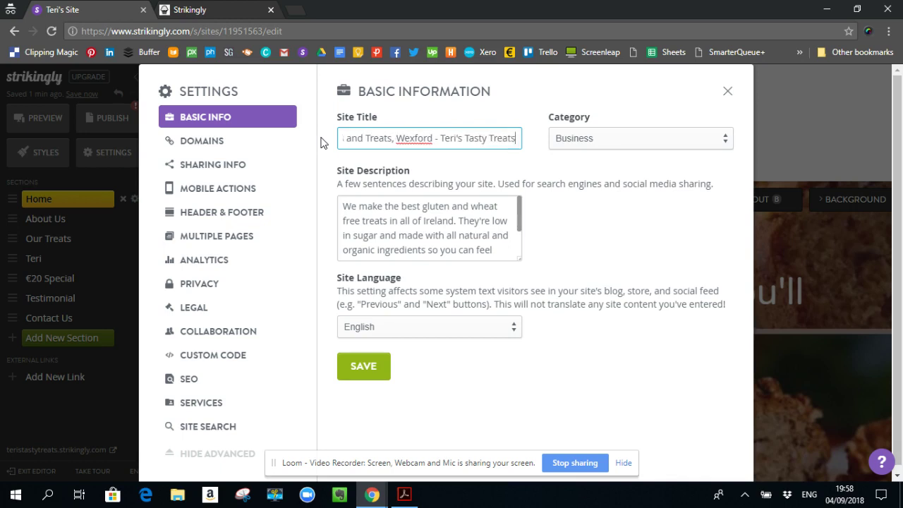
{"action": "key", "text": "ctrl+Left"}
{"action": "key", "text": "ctrl+Left"}
{"action": "key", "text": "ctrl+Left"}
{"action": "key", "text": "ctrl+Left"}
{"action": "key", "text": "ctrl+Left"}
{"action": "key", "text": "ctrl+Left"}
{"action": "key", "text": "ctrl+Left"}
{"action": "key", "text": "ctrl+Left"}
{"action": "key", "text": "ctrl+Left"}
{"action": "key", "text": "ctrl+Left"}
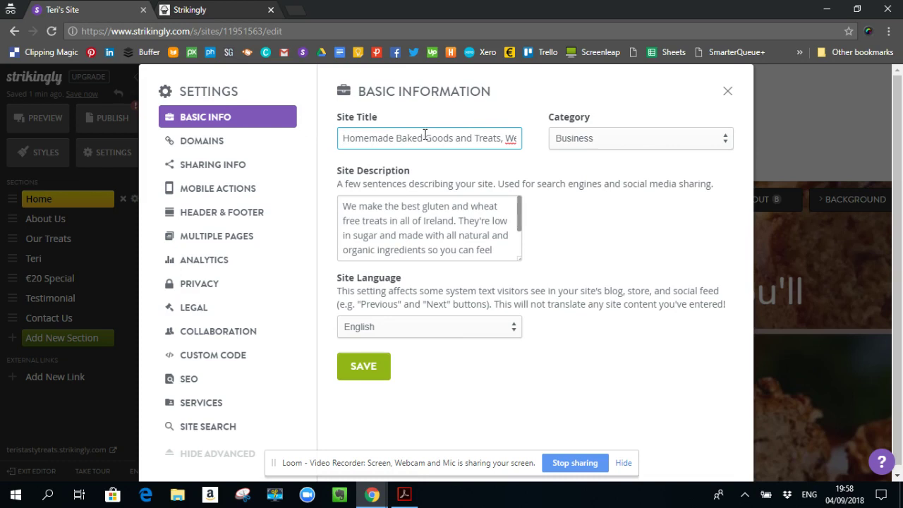
{"action": "left_click_drag", "start_coordinate": [342, 138], "coordinate": [437, 132]}
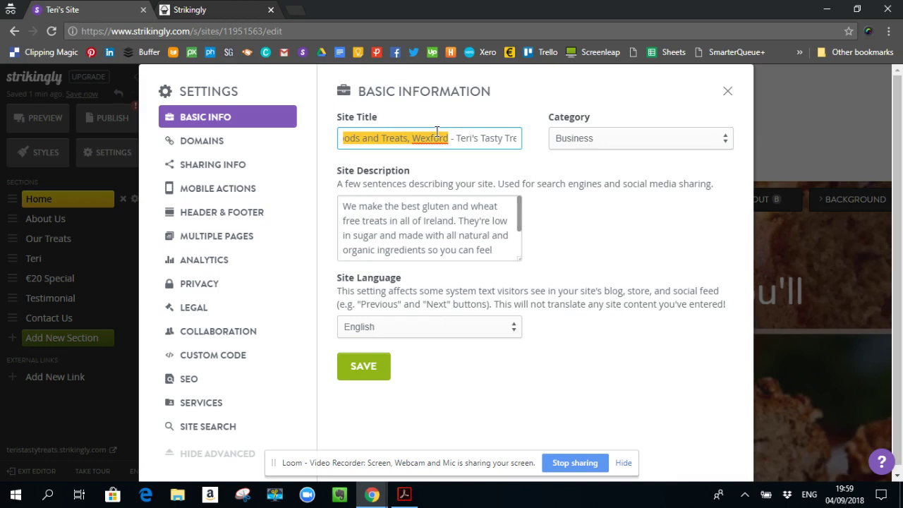
{"action": "left_click", "coordinate": [397, 137]}
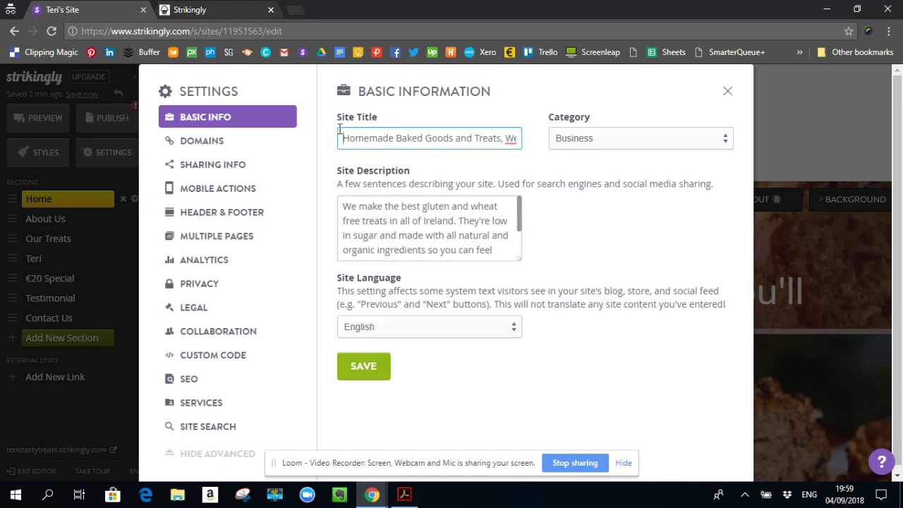
{"action": "left_click", "coordinate": [370, 378]}
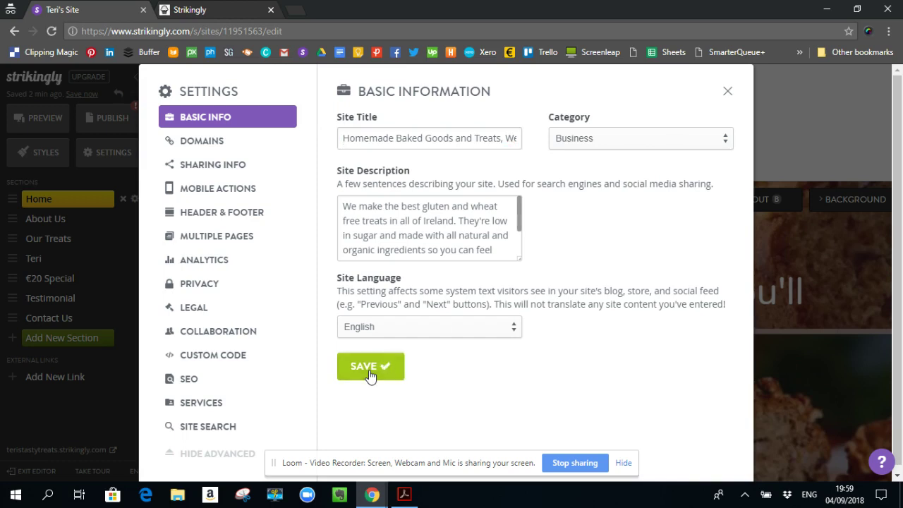
Check the teristastytreats Strikingly URL under Domains, then return to the SEO checklist.
{"action": "left_click", "coordinate": [189, 381]}
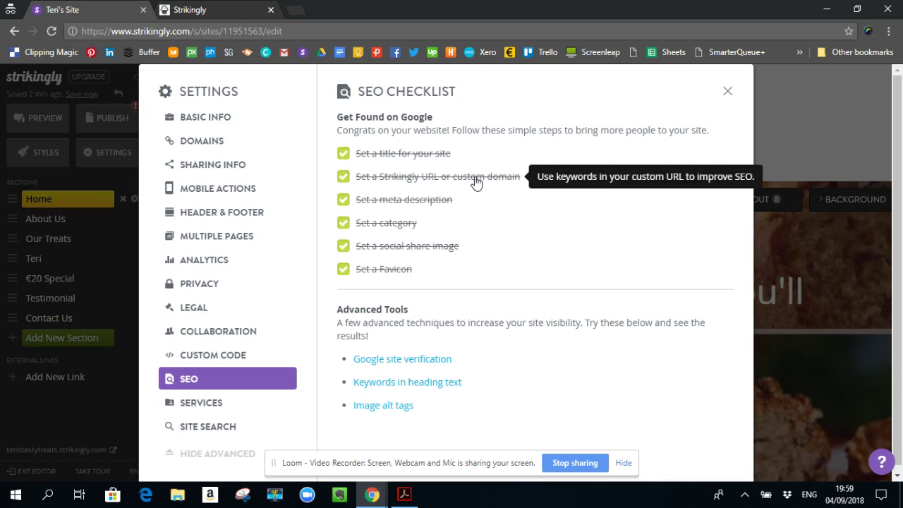
{"action": "left_click", "coordinate": [213, 146]}
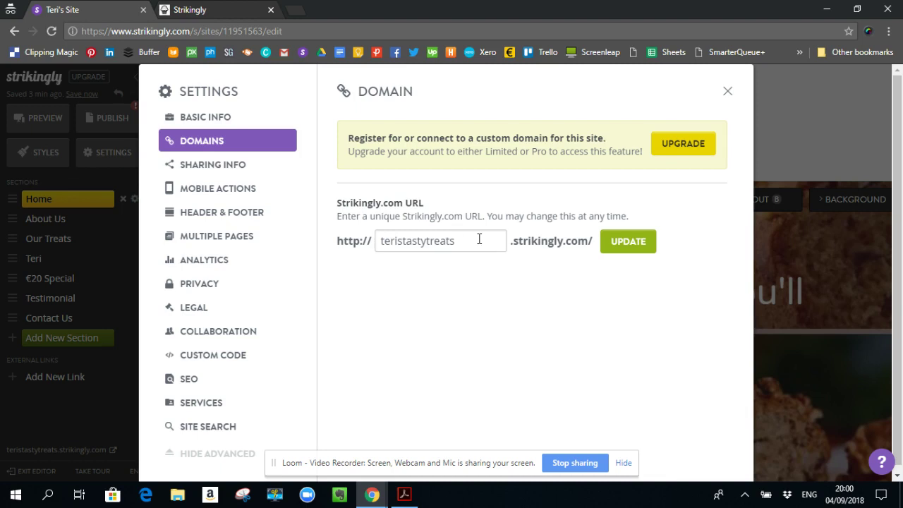
{"action": "left_click", "coordinate": [209, 384]}
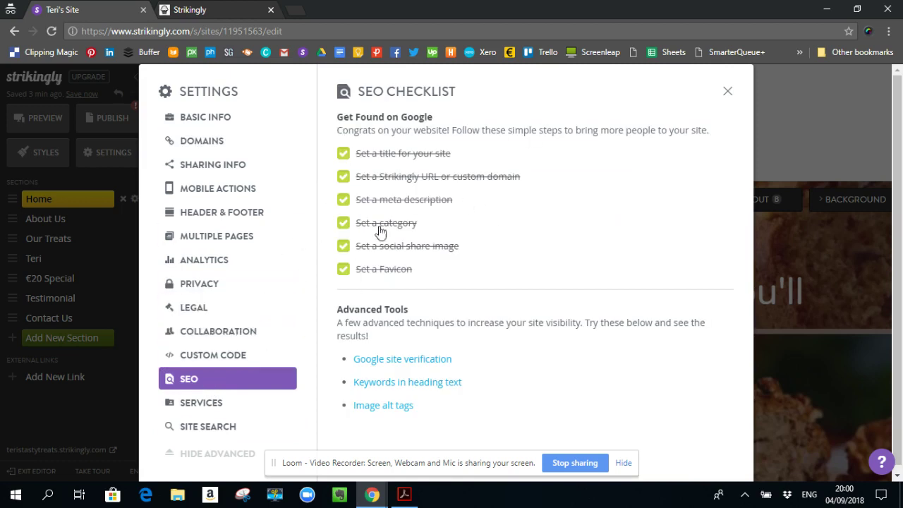
{"action": "mouse_move", "coordinate": [418, 204]}
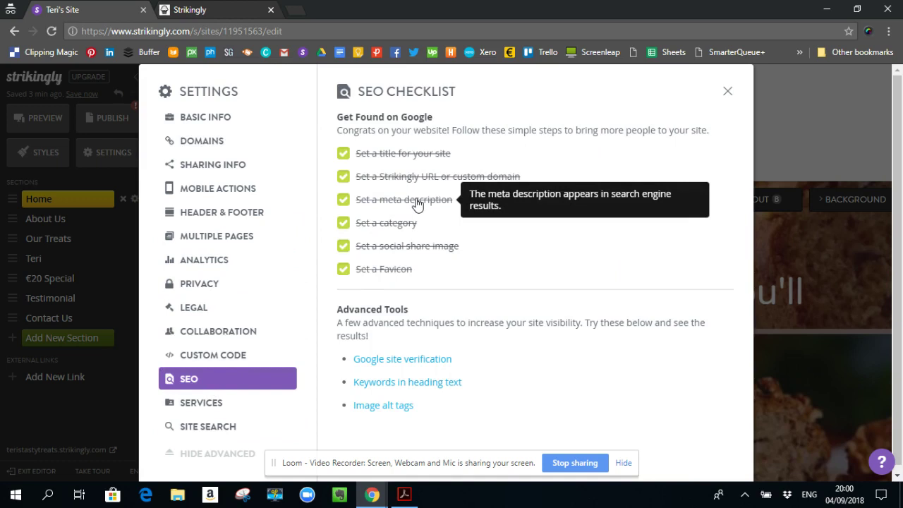
Review the site description in Basic Info and confirm all six Get Found on Google items are ticked.
{"action": "left_click", "coordinate": [230, 121]}
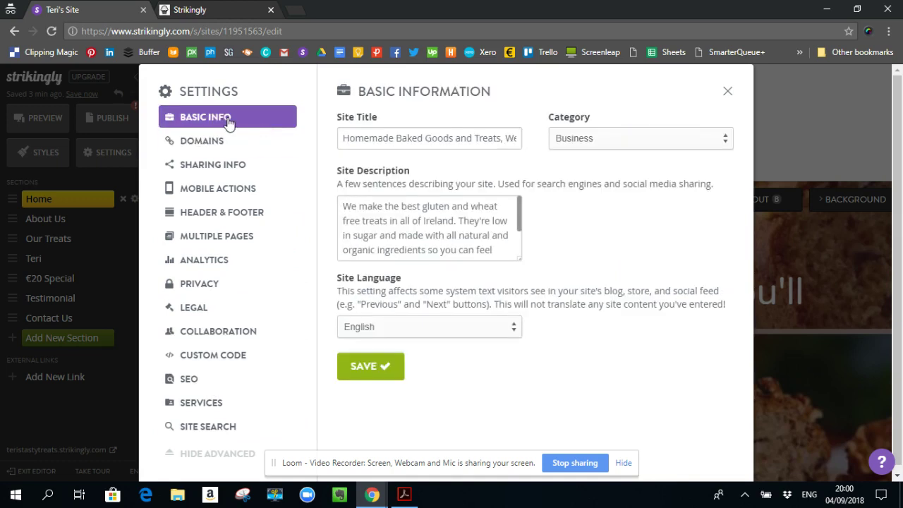
{"action": "left_click_drag", "start_coordinate": [346, 205], "coordinate": [520, 206]}
{"action": "left_click", "coordinate": [468, 227]}
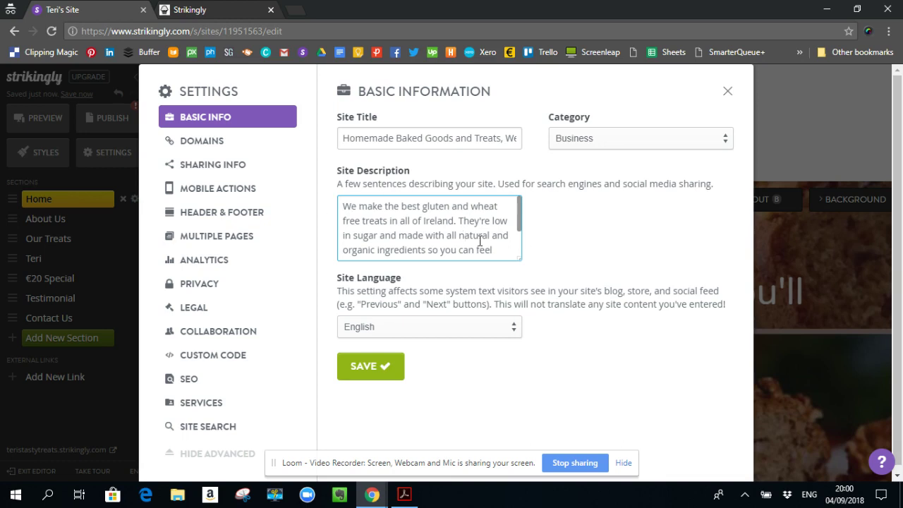
{"action": "left_click", "coordinate": [181, 381]}
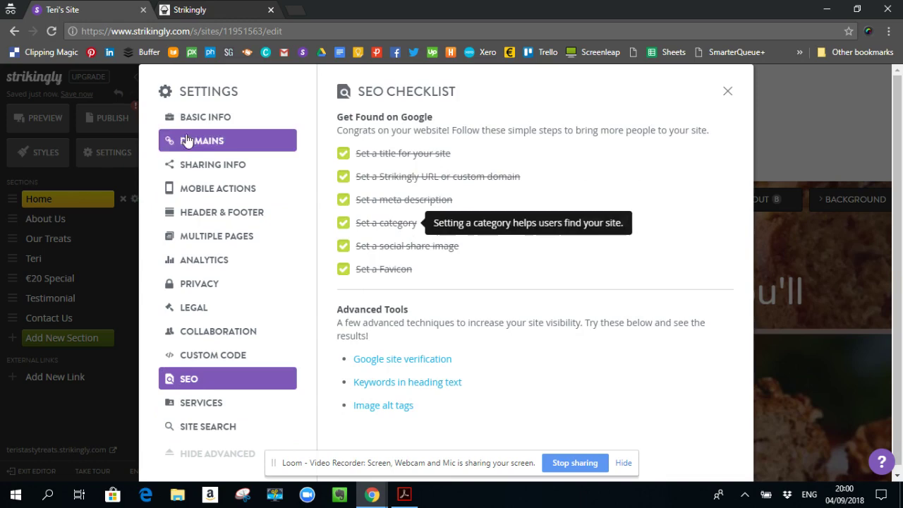
{"action": "left_click", "coordinate": [201, 118]}
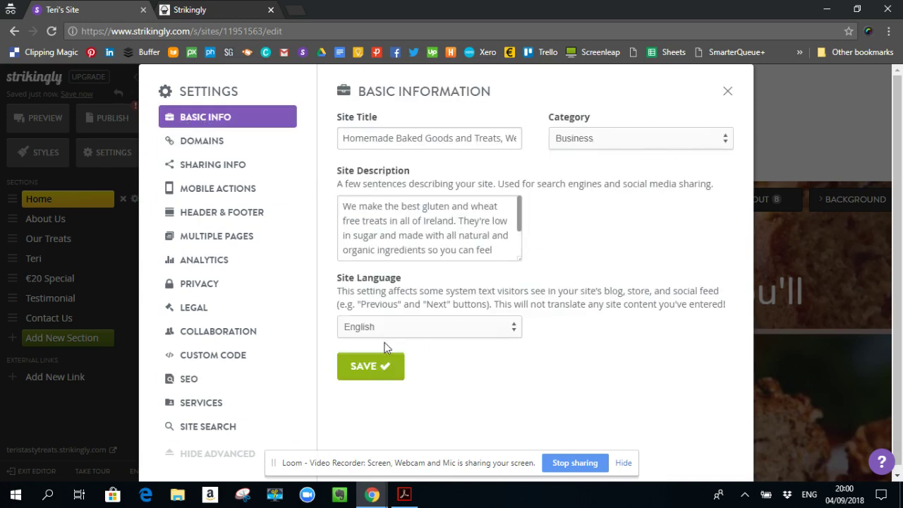
{"action": "left_click", "coordinate": [207, 378]}
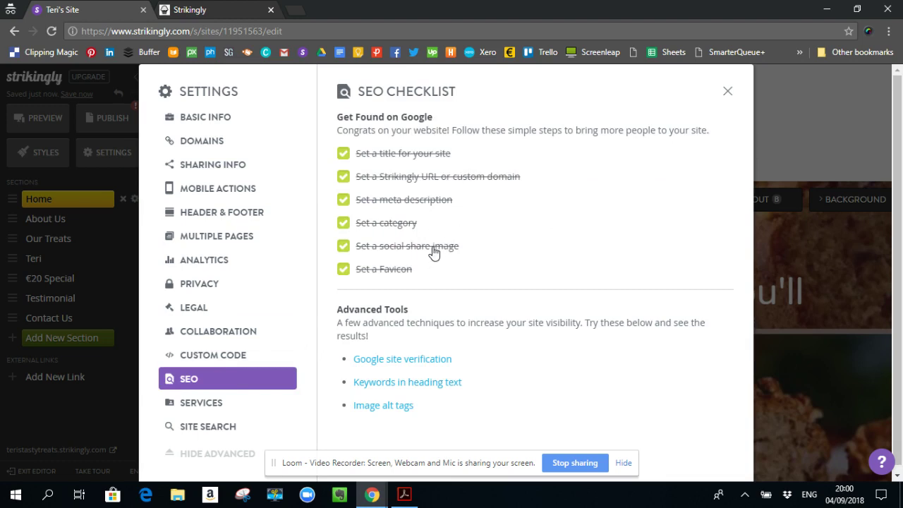
{"action": "mouse_move", "coordinate": [433, 252]}
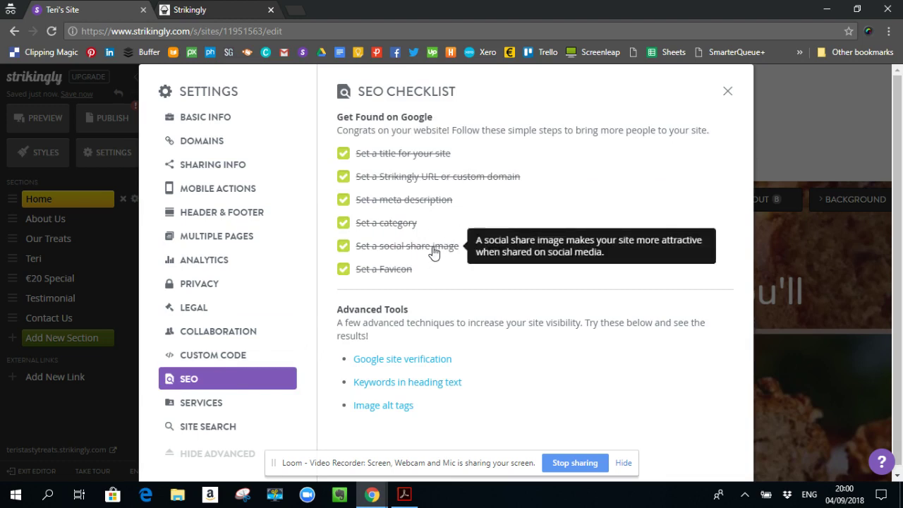
Show the Sharing Info settings with share image, cupcake favicon and Twitter Card enabled.
{"action": "left_click", "coordinate": [217, 172]}
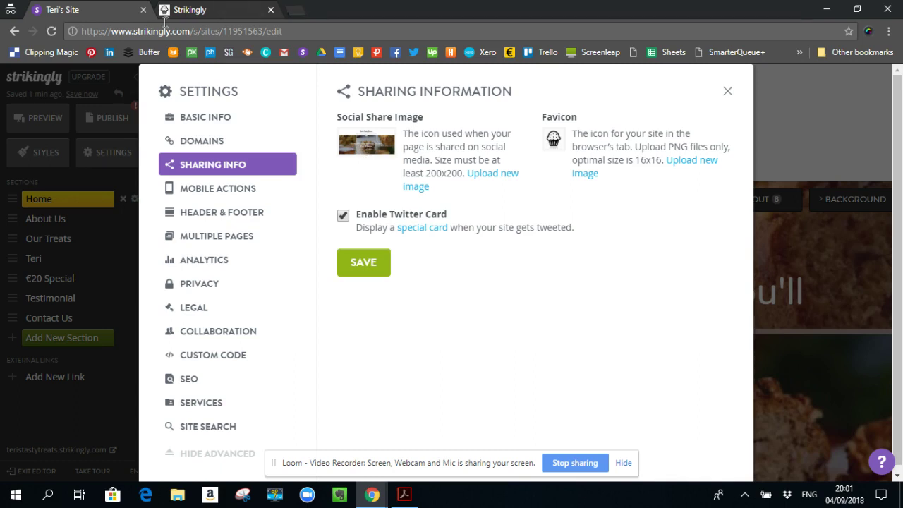
Capture the site preview's homepage banner with Snipping Tool.
{"action": "left_click", "coordinate": [192, 11]}
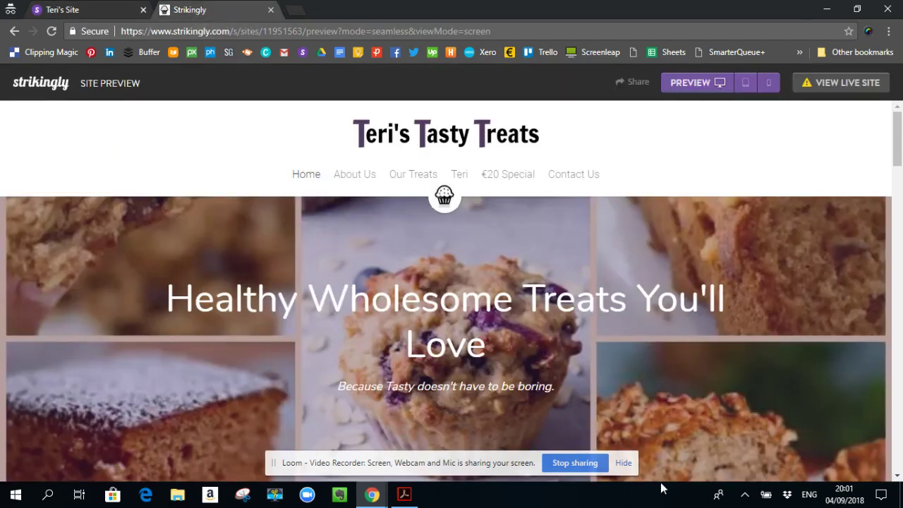
{"action": "left_click", "coordinate": [244, 495]}
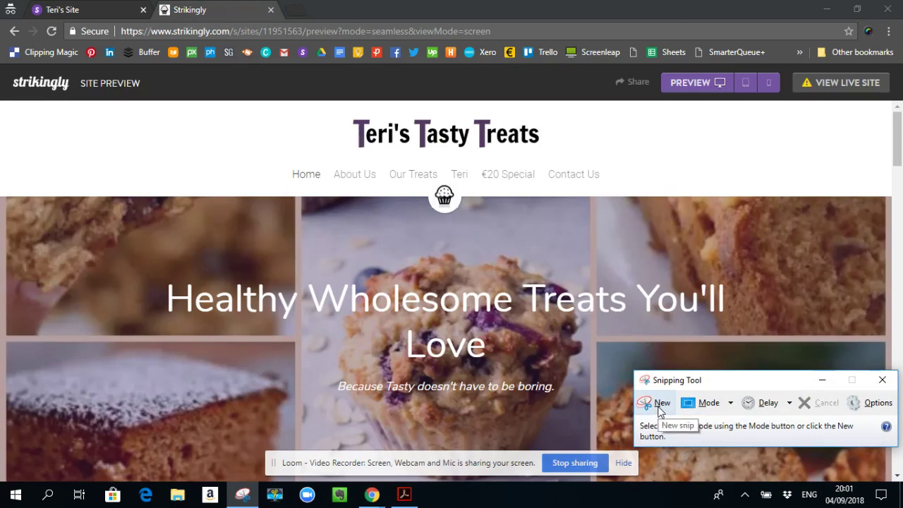
{"action": "left_click", "coordinate": [660, 411]}
{"action": "left_click_drag", "start_coordinate": [29, 101], "coordinate": [881, 450]}
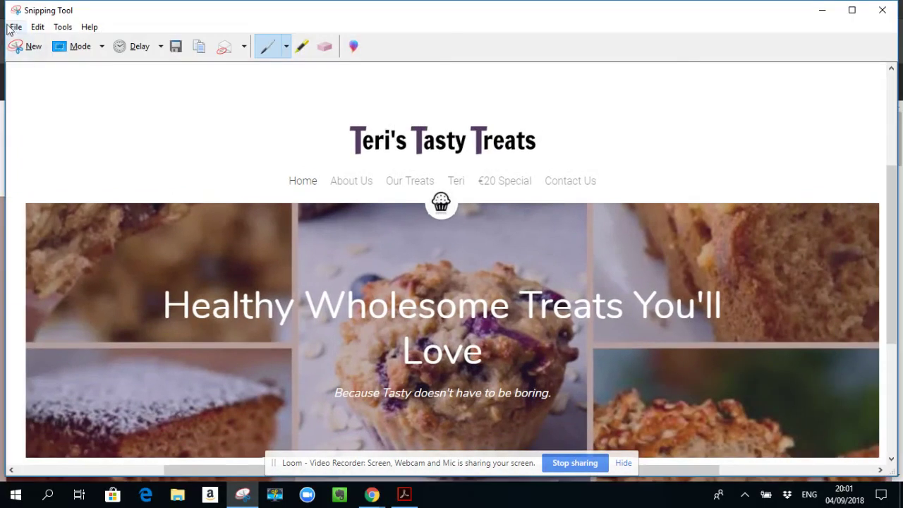
Save the capture as JPEG 'ttt-social' on the Desktop and return to the editor.
{"action": "left_click", "coordinate": [15, 27]}
{"action": "left_click", "coordinate": [56, 62]}
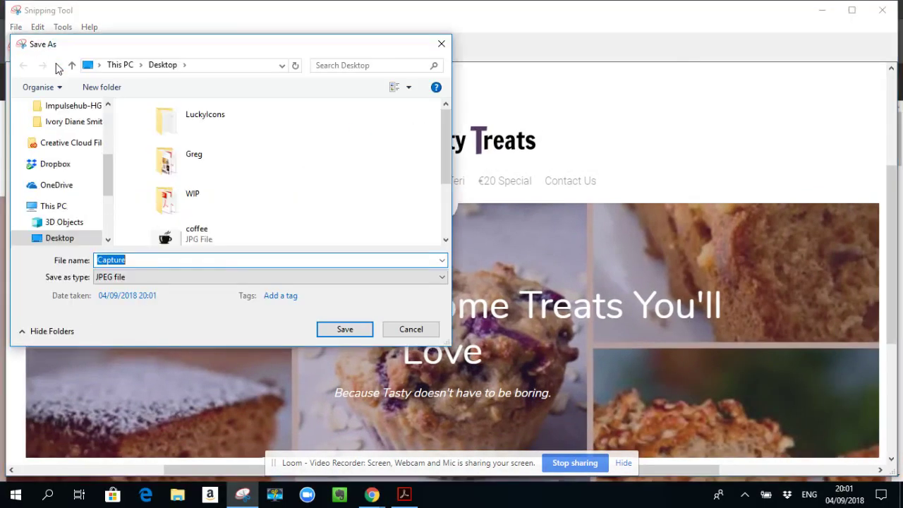
{"action": "type", "text": "ttt-social"}
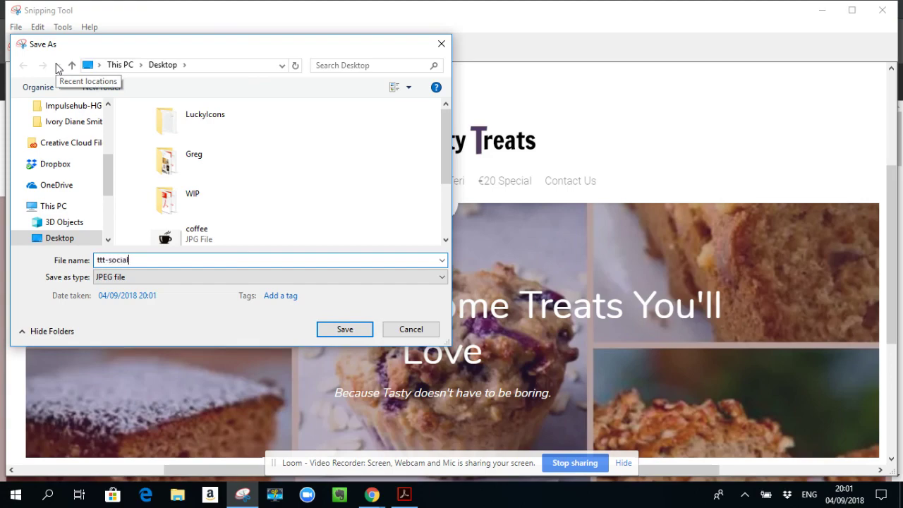
{"action": "left_click", "coordinate": [350, 332]}
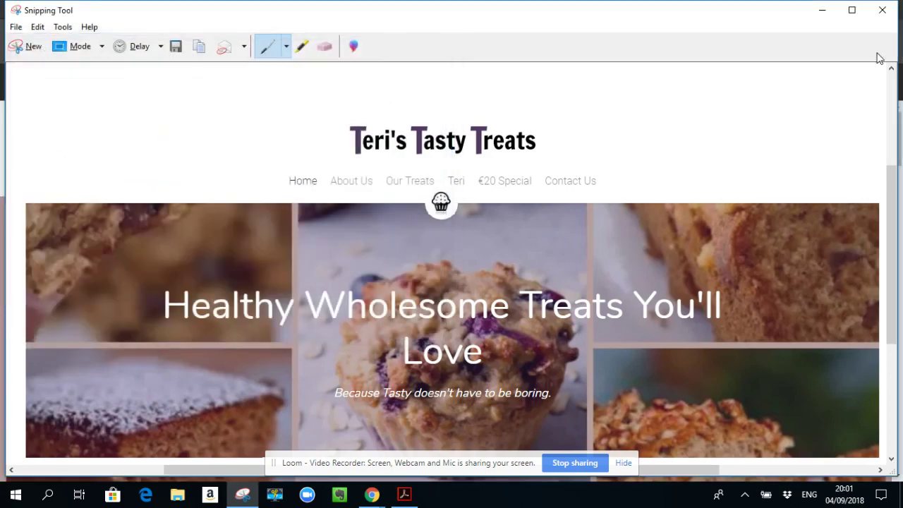
{"action": "left_click", "coordinate": [822, 10]}
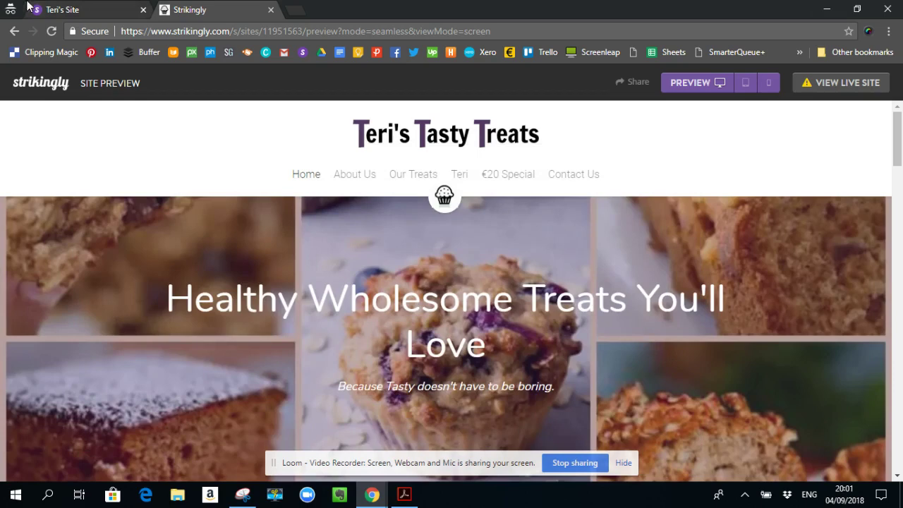
{"action": "left_click", "coordinate": [64, 10]}
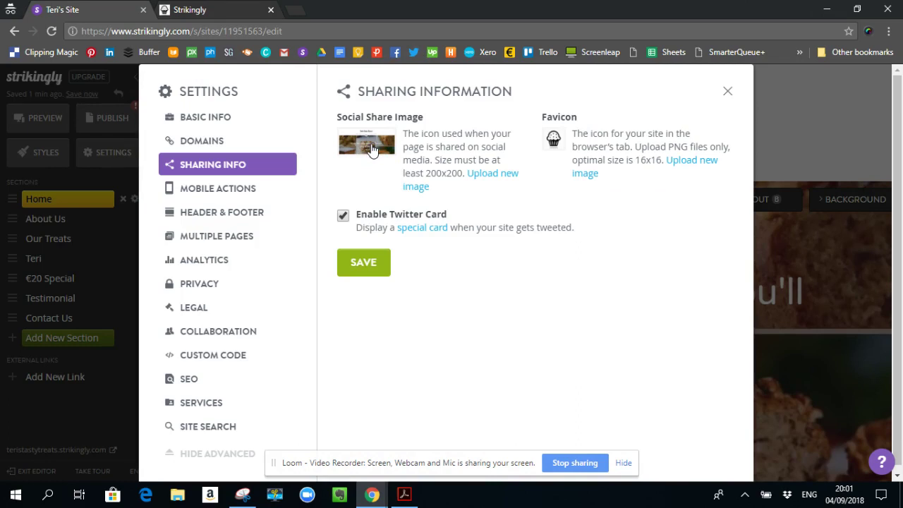
Check the SEO checklist, then confirm the homepage screenshot is the social share image in Sharing Info.
{"action": "left_click", "coordinate": [194, 381]}
{"action": "mouse_move", "coordinate": [402, 275]}
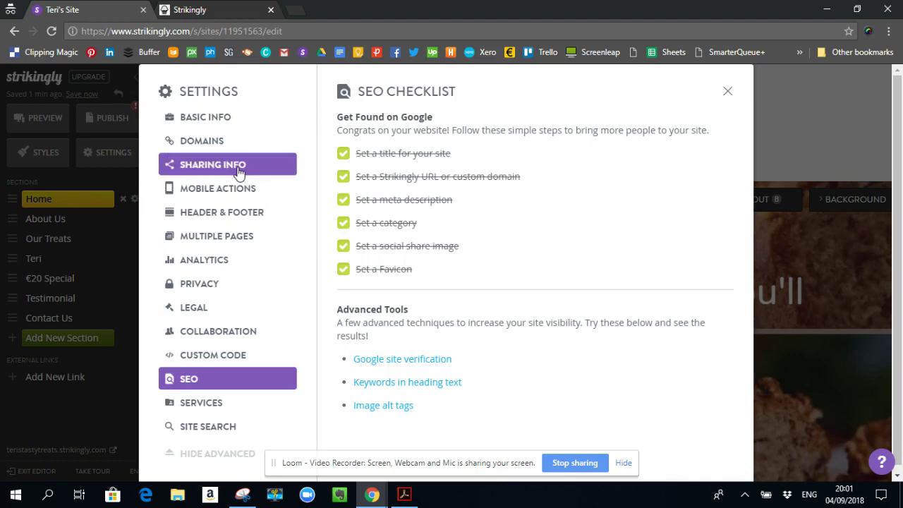
{"action": "left_click", "coordinate": [240, 169]}
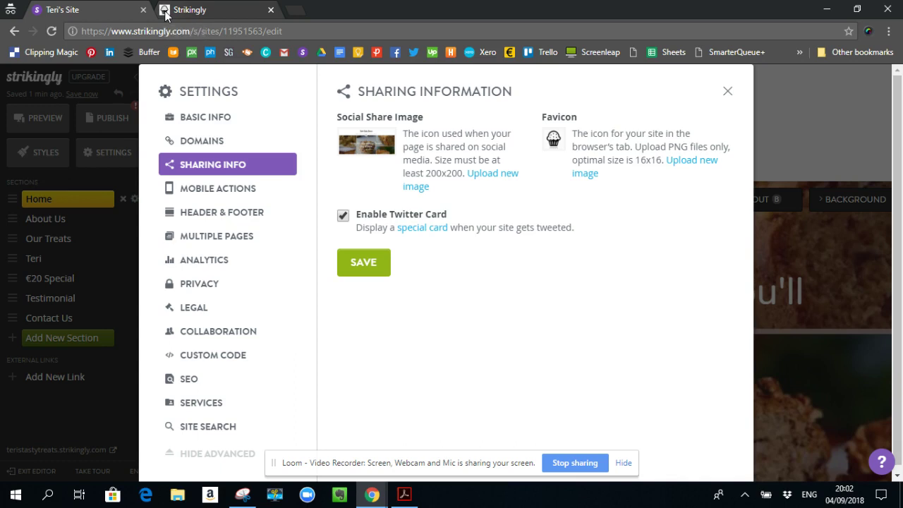
Review the SEO checklist and Google site verification help article, then close Settings.
{"action": "left_click", "coordinate": [215, 388]}
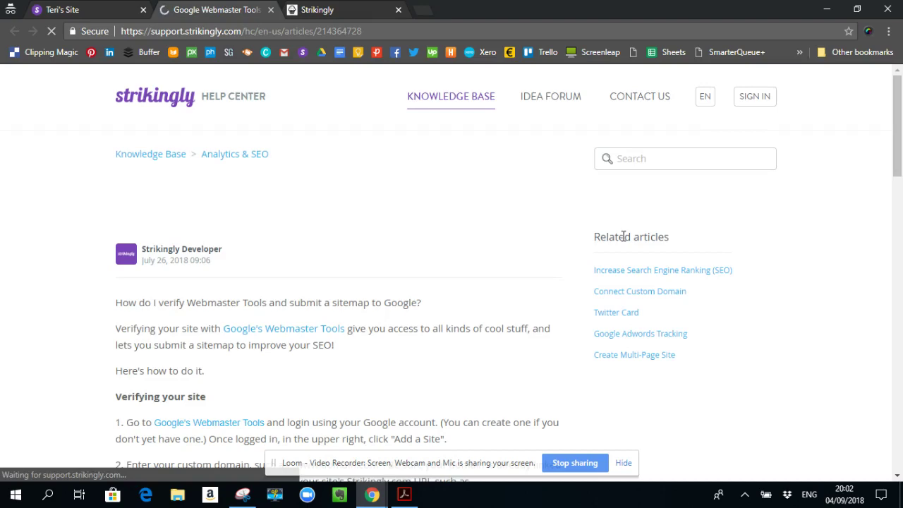
{"action": "left_click_drag", "start_coordinate": [900, 133], "coordinate": [901, 105]}
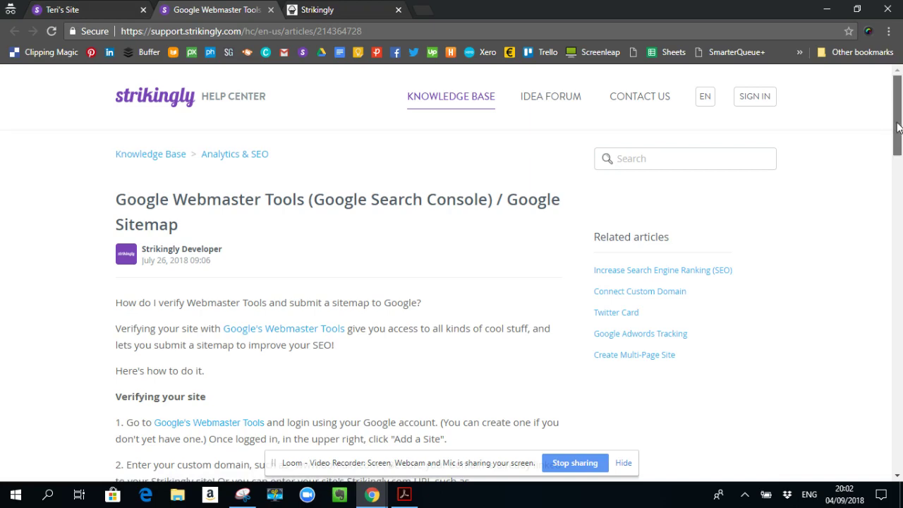
{"action": "scroll", "coordinate": [897, 127], "scroll_direction": "down", "scroll_amount": 6}
{"action": "scroll", "coordinate": [899, 116], "scroll_direction": "up", "scroll_amount": 3}
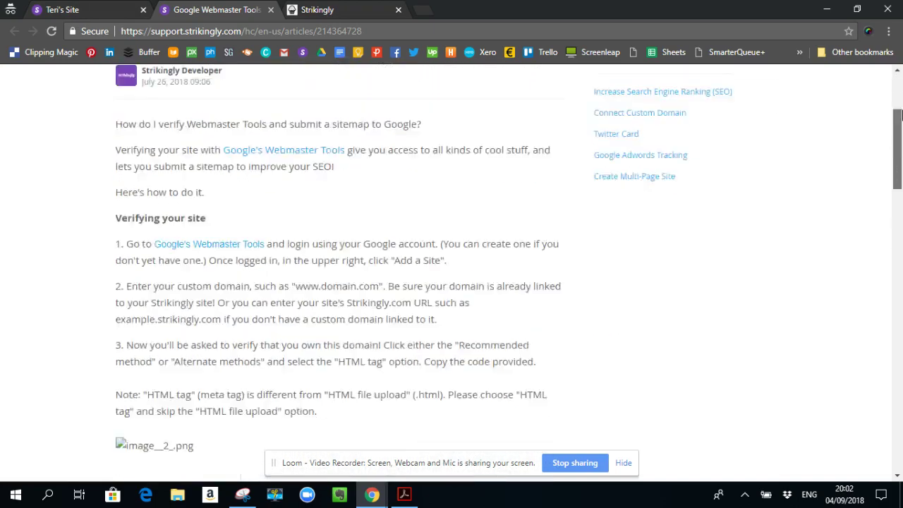
{"action": "scroll", "coordinate": [897, 117], "scroll_direction": "up", "scroll_amount": 3}
{"action": "left_click", "coordinate": [62, 9]}
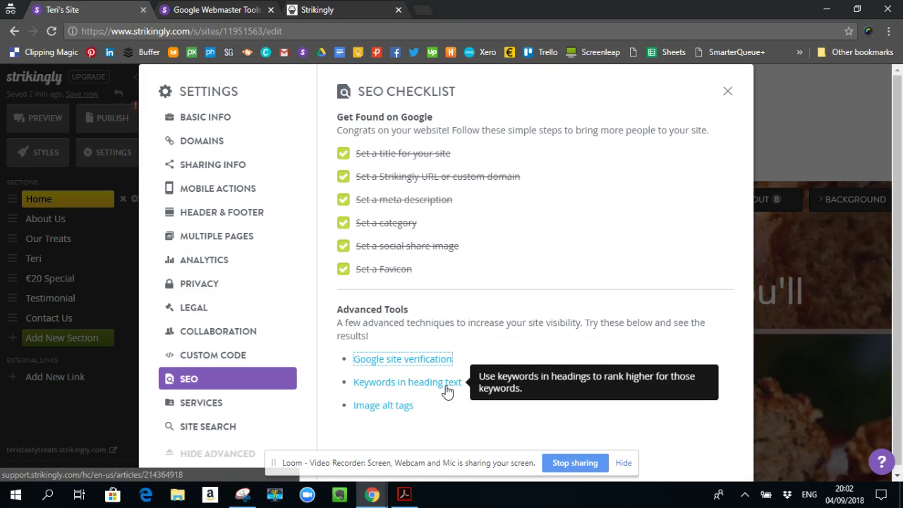
{"action": "left_click", "coordinate": [727, 92]}
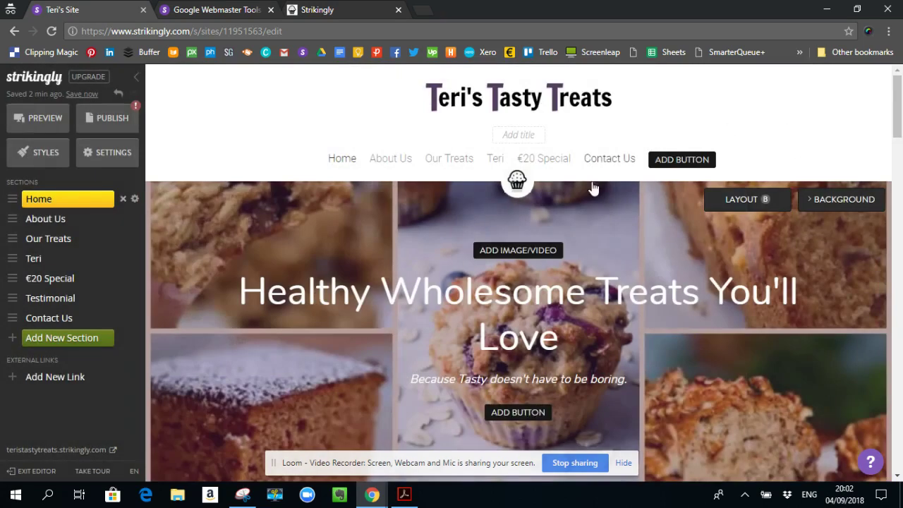
{"action": "mouse_move", "coordinate": [243, 289]}
{"action": "left_mouse_down"}
{"action": "mouse_move", "coordinate": [419, 289]}
{"action": "mouse_move", "coordinate": [569, 330]}
{"action": "left_mouse_up"}
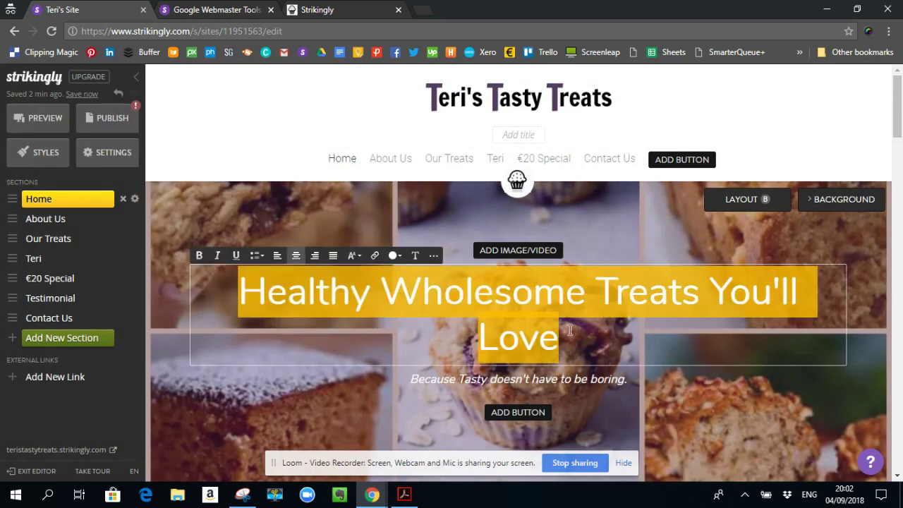
{"action": "left_click_drag", "start_coordinate": [407, 378], "coordinate": [658, 378]}
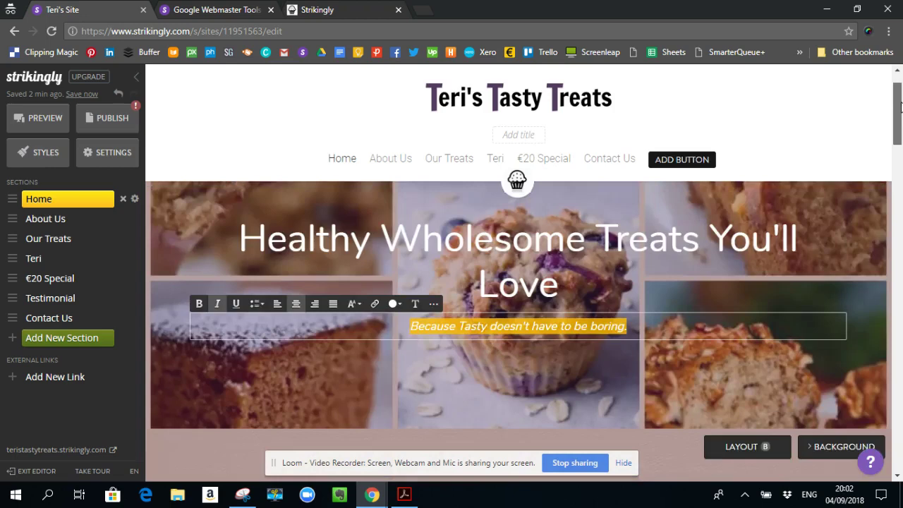
{"action": "left_click_drag", "start_coordinate": [900, 95], "coordinate": [900, 148]}
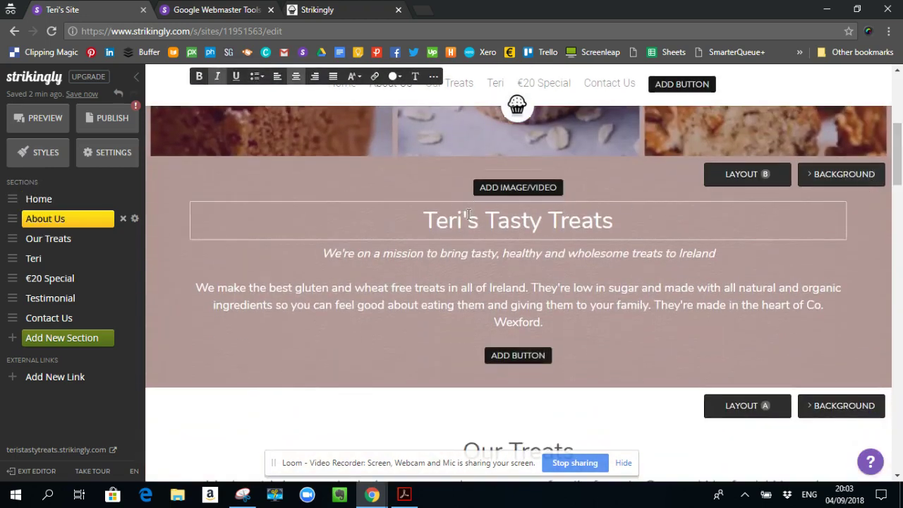
{"action": "left_click_drag", "start_coordinate": [419, 225], "coordinate": [639, 224]}
{"action": "left_click", "coordinate": [484, 258]}
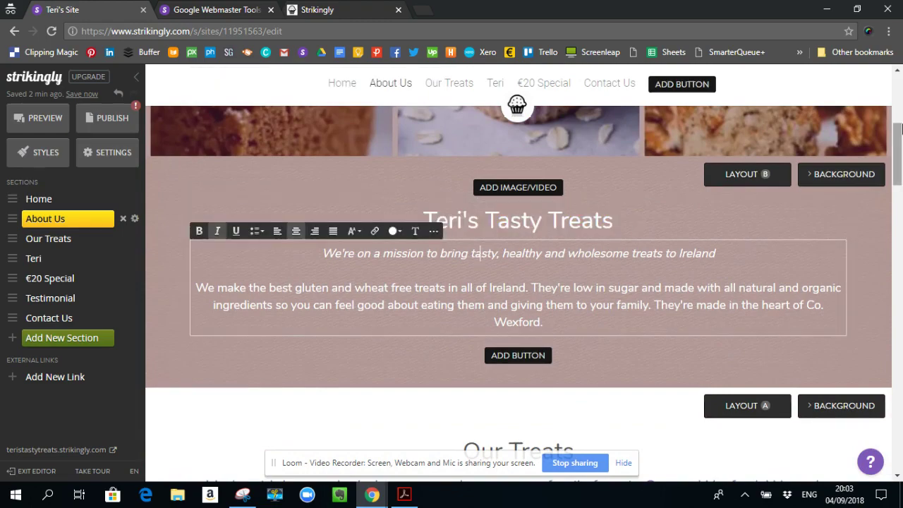
{"action": "left_click_drag", "start_coordinate": [898, 136], "coordinate": [898, 176]}
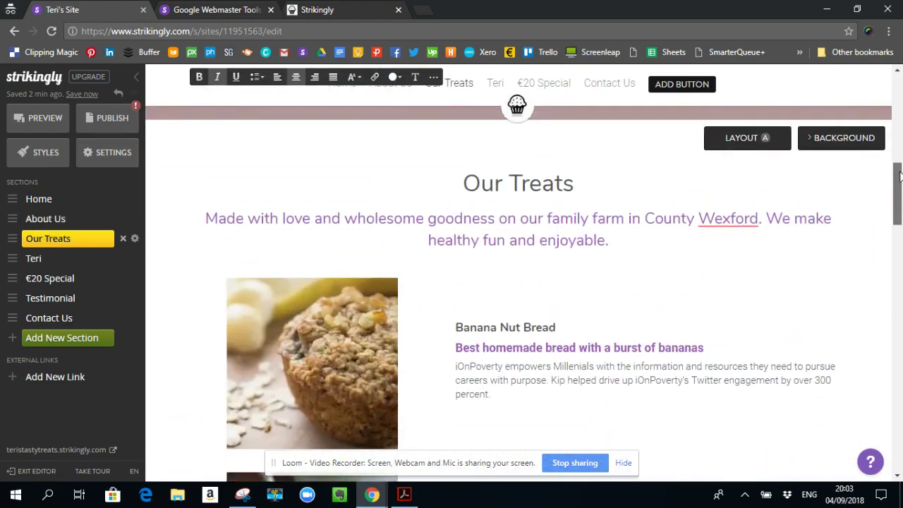
{"action": "left_click_drag", "start_coordinate": [464, 182], "coordinate": [579, 182]}
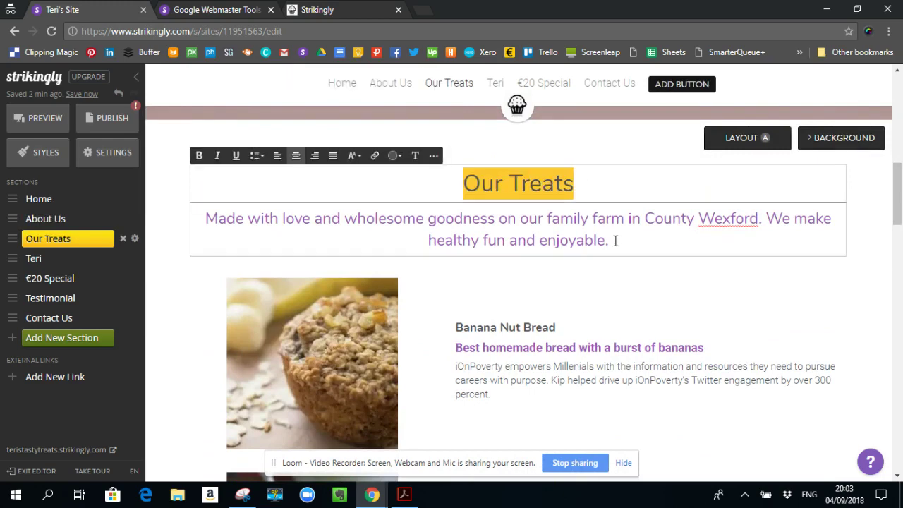
{"action": "left_click_drag", "start_coordinate": [609, 240], "coordinate": [204, 213]}
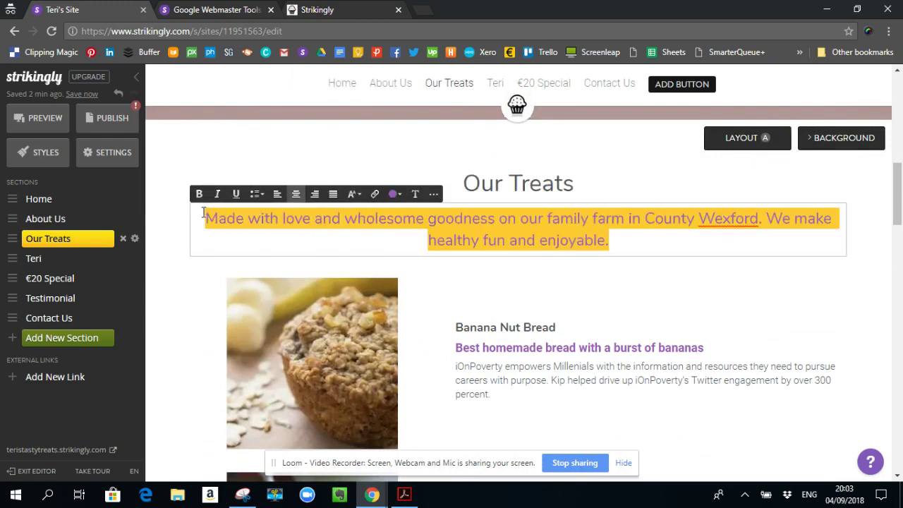
{"action": "left_click", "coordinate": [432, 219]}
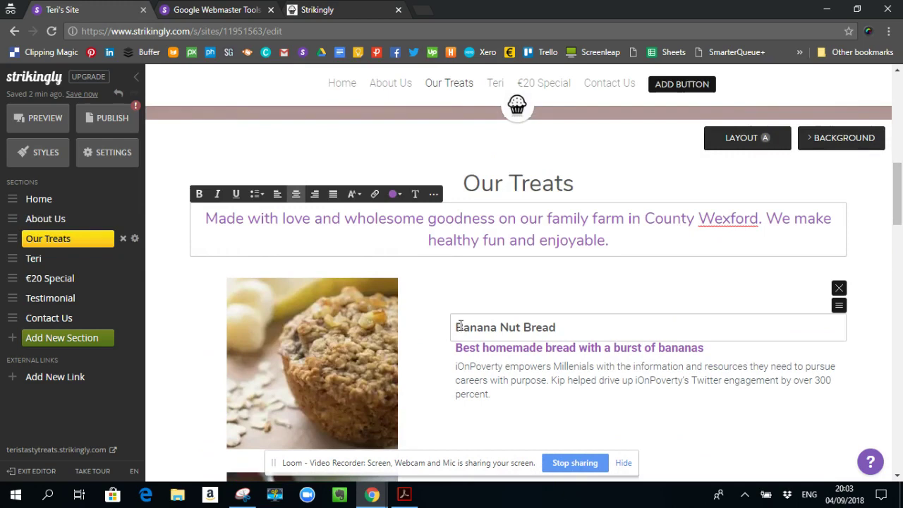
{"action": "left_click_drag", "start_coordinate": [457, 327], "coordinate": [571, 331]}
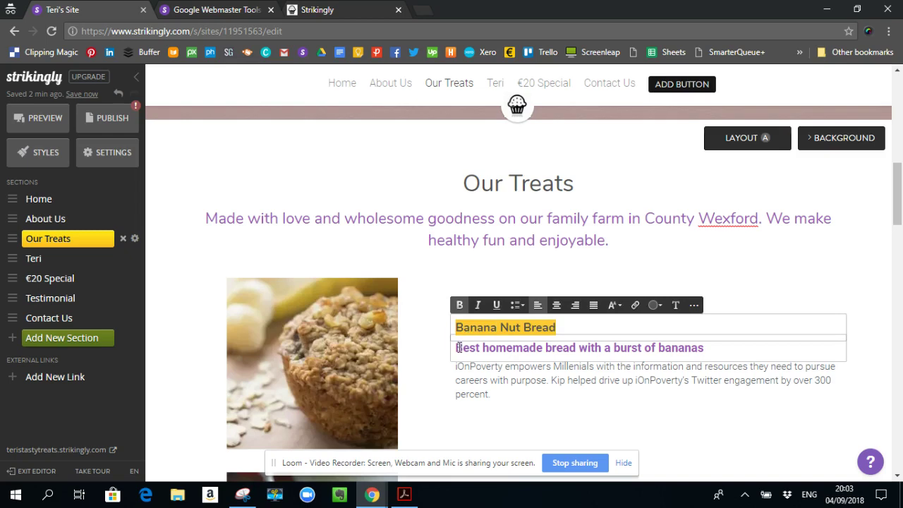
{"action": "key", "text": "BackSpace"}
{"action": "left_click_drag", "start_coordinate": [456, 347], "coordinate": [723, 348]}
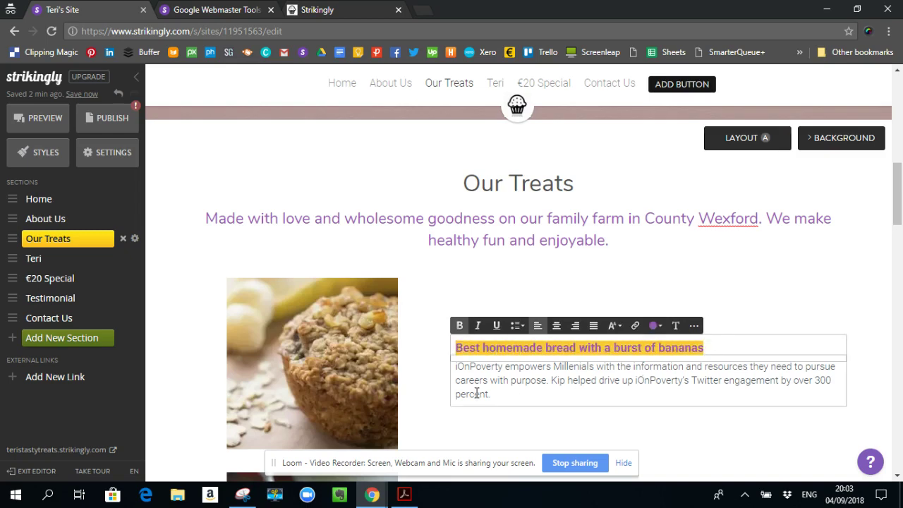
{"action": "left_click_drag", "start_coordinate": [492, 394], "coordinate": [456, 374]}
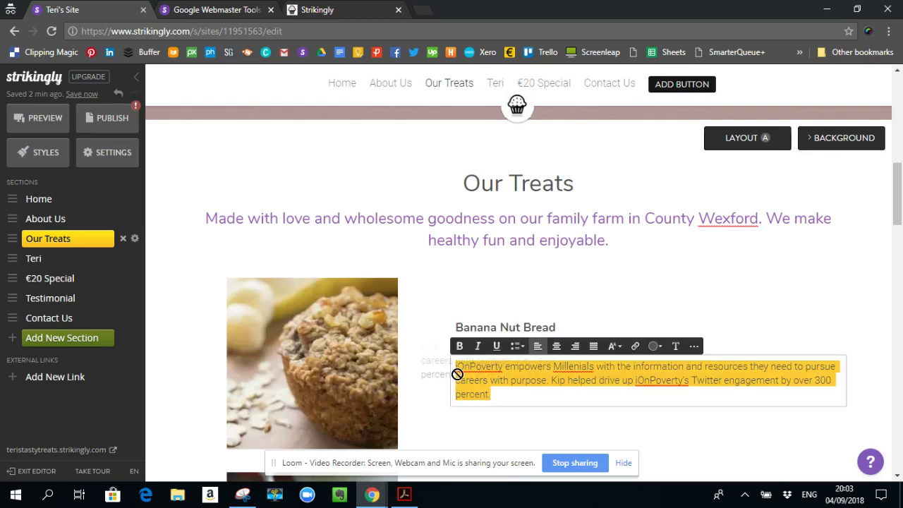
{"action": "left_click", "coordinate": [551, 384]}
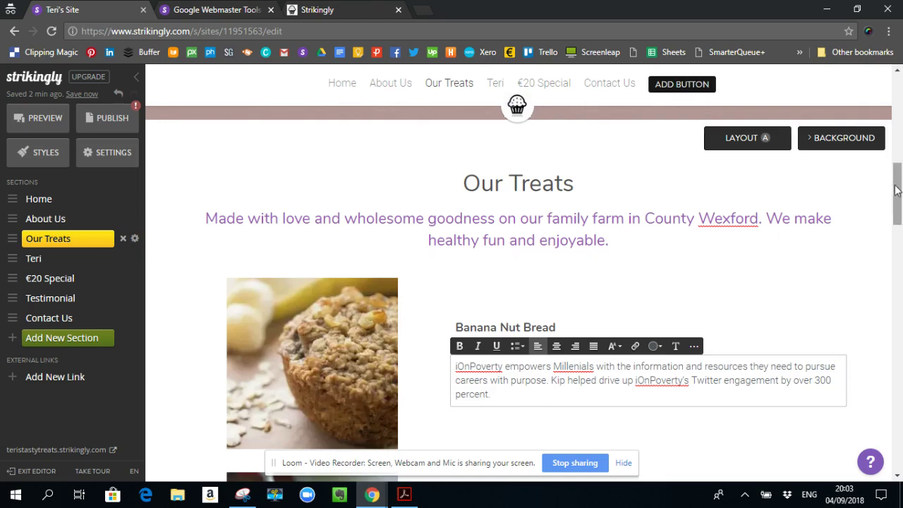
{"action": "left_click_drag", "start_coordinate": [897, 196], "coordinate": [900, 123]}
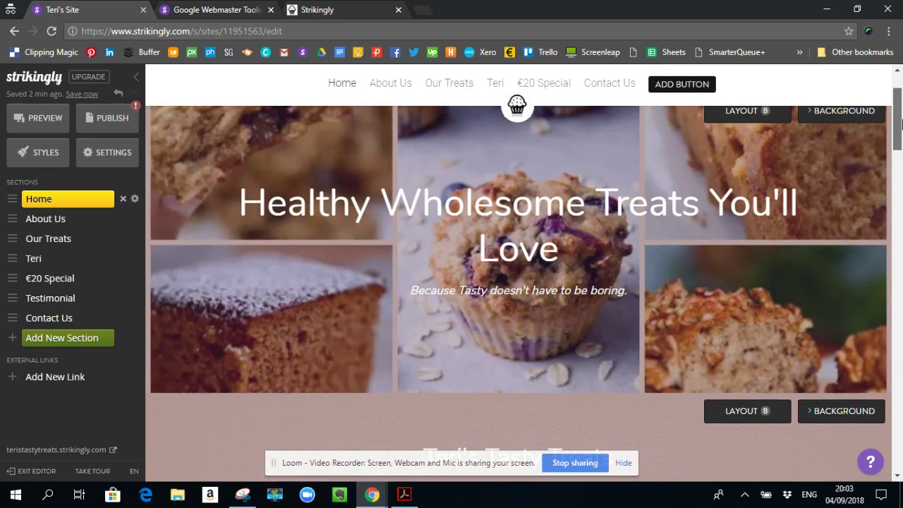
{"action": "scroll", "coordinate": [901, 124], "scroll_direction": "up", "scroll_amount": 1}
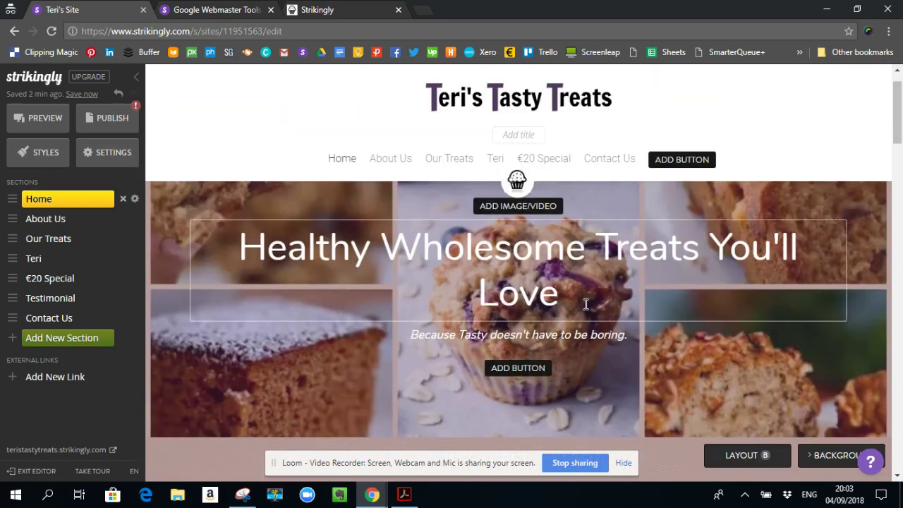
{"action": "left_click_drag", "start_coordinate": [574, 292], "coordinate": [211, 263]}
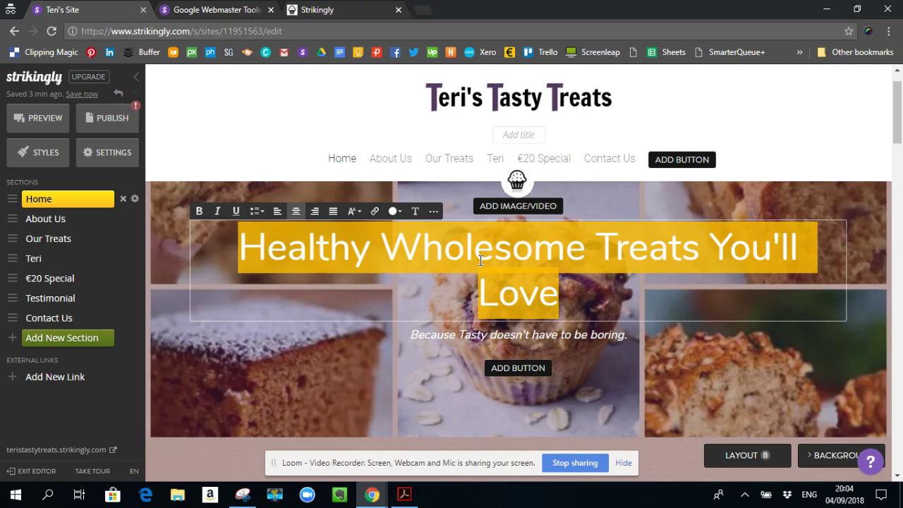
{"action": "left_click", "coordinate": [573, 293]}
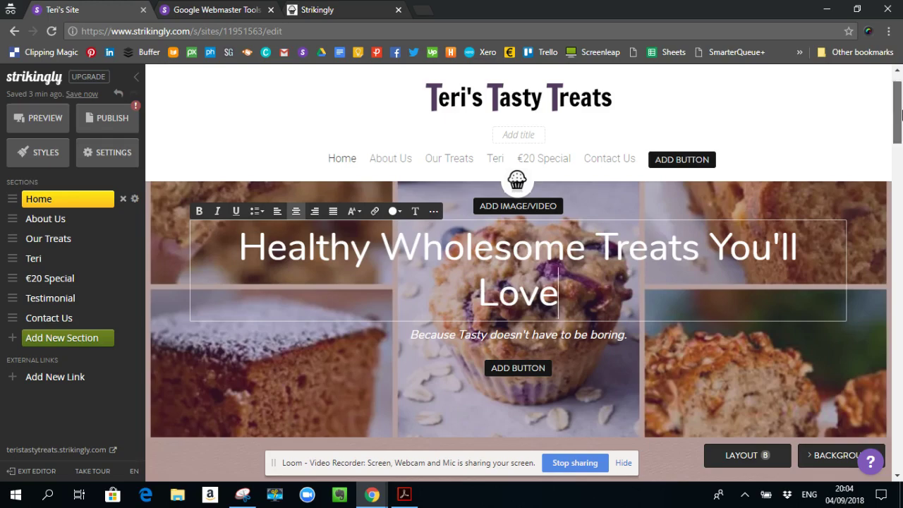
{"action": "scroll", "coordinate": [897, 115], "scroll_direction": "down", "scroll_amount": 1}
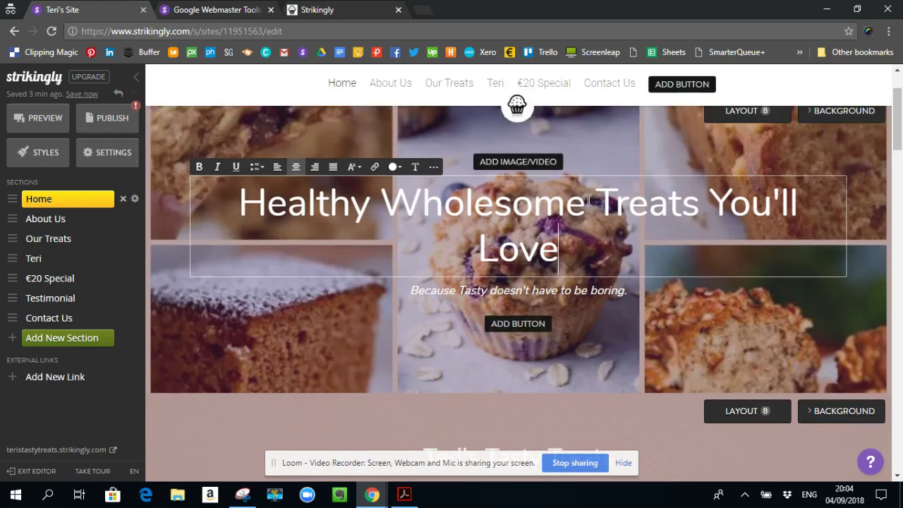
{"action": "left_click", "coordinate": [586, 202]}
{"action": "left_click_drag", "start_coordinate": [586, 202], "coordinate": [708, 202]}
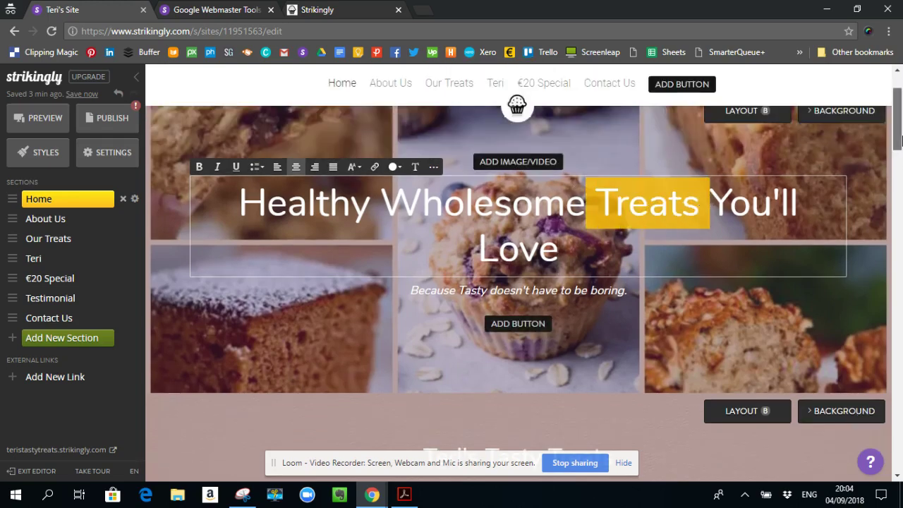
{"action": "scroll", "coordinate": [901, 166], "scroll_direction": "down", "scroll_amount": 3}
{"action": "left_click_drag", "start_coordinate": [423, 247], "coordinate": [638, 245]}
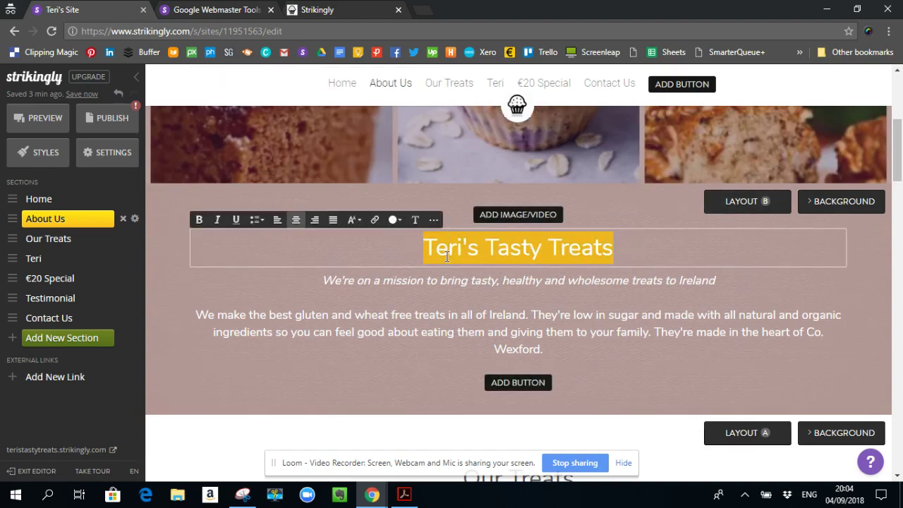
{"action": "scroll", "coordinate": [900, 192], "scroll_direction": "down", "scroll_amount": 3}
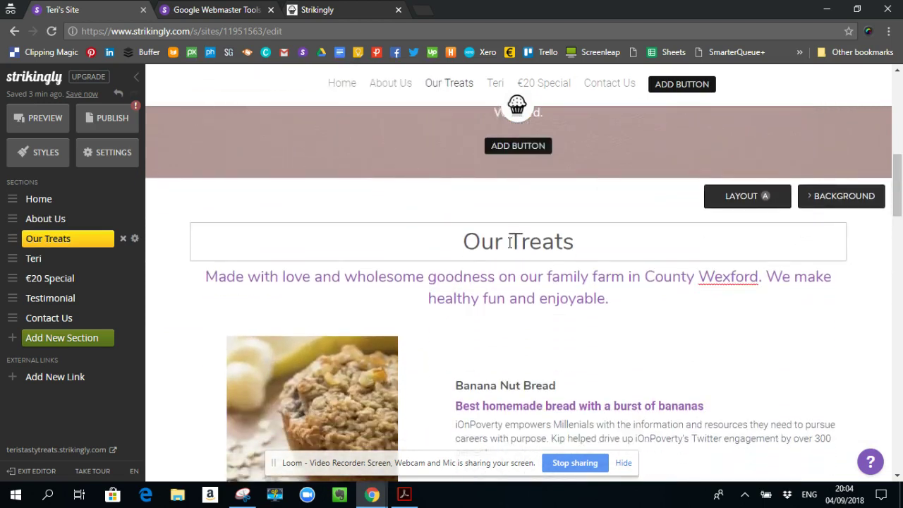
Rename the Our Treats heading to 'Our Homemade Treats' and check the Lemon Polenta Cake heading.
{"action": "left_click", "coordinate": [510, 242]}
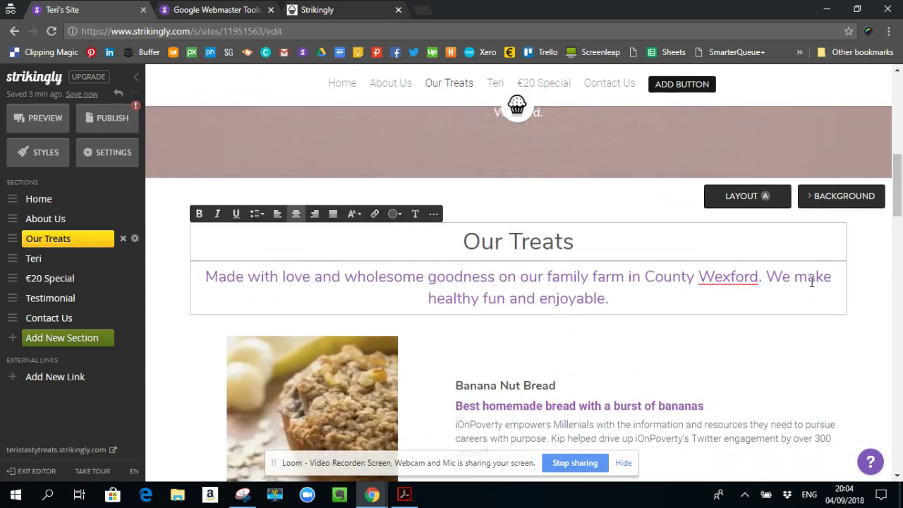
{"action": "type", "text": "Homemade"}
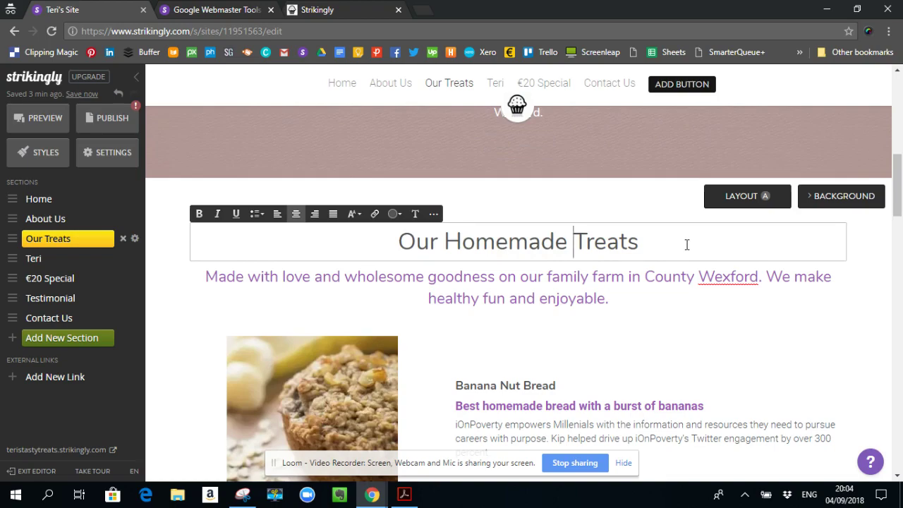
{"action": "left_click_drag", "start_coordinate": [653, 240], "coordinate": [392, 226]}
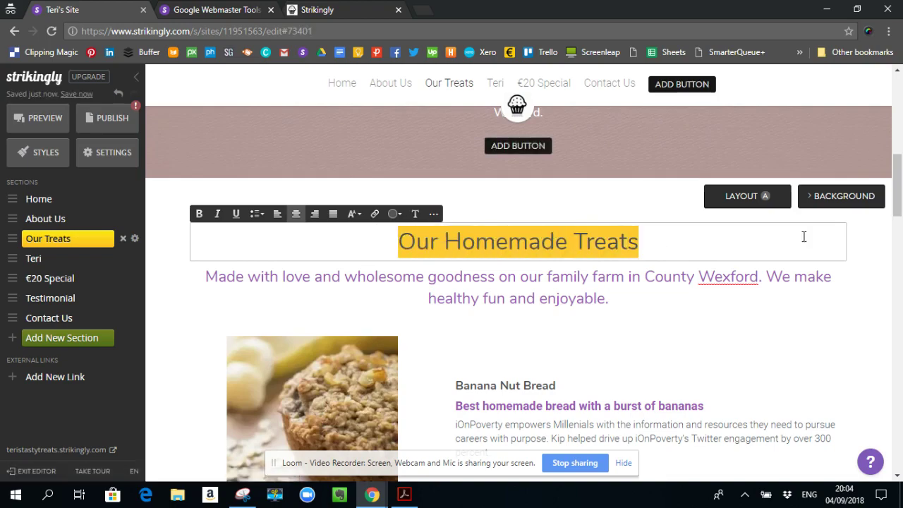
{"action": "left_click_drag", "start_coordinate": [898, 189], "coordinate": [896, 237]}
{"action": "left_click", "coordinate": [589, 261]}
{"action": "left_click_drag", "start_coordinate": [588, 261], "coordinate": [446, 261]}
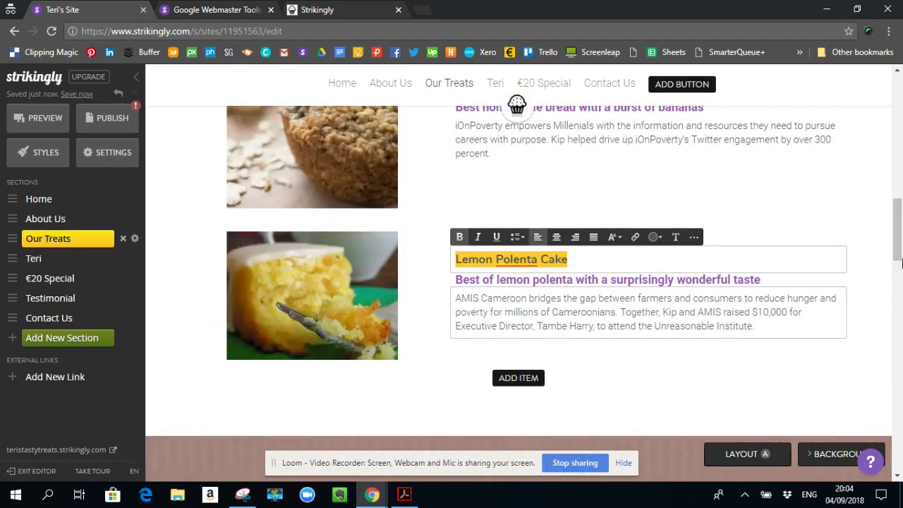
{"action": "left_click", "coordinate": [900, 265]}
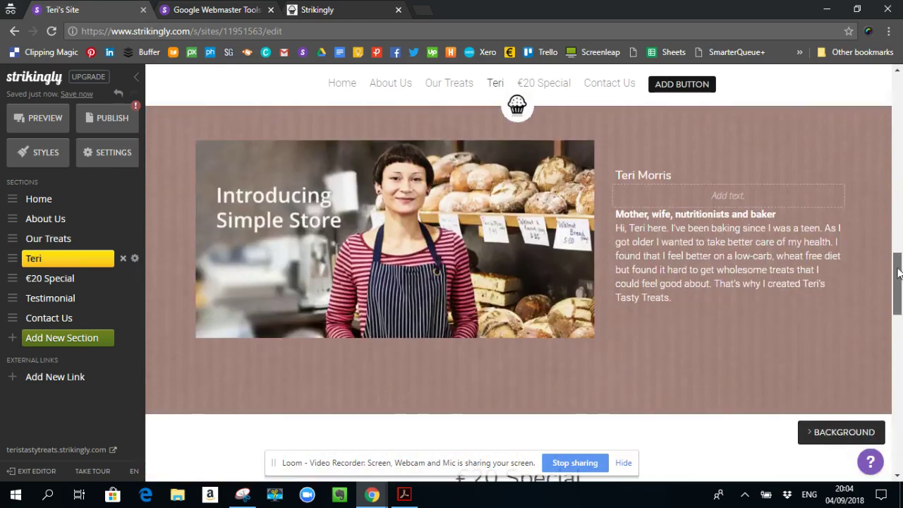
{"action": "left_click_drag", "start_coordinate": [897, 274], "coordinate": [899, 106]}
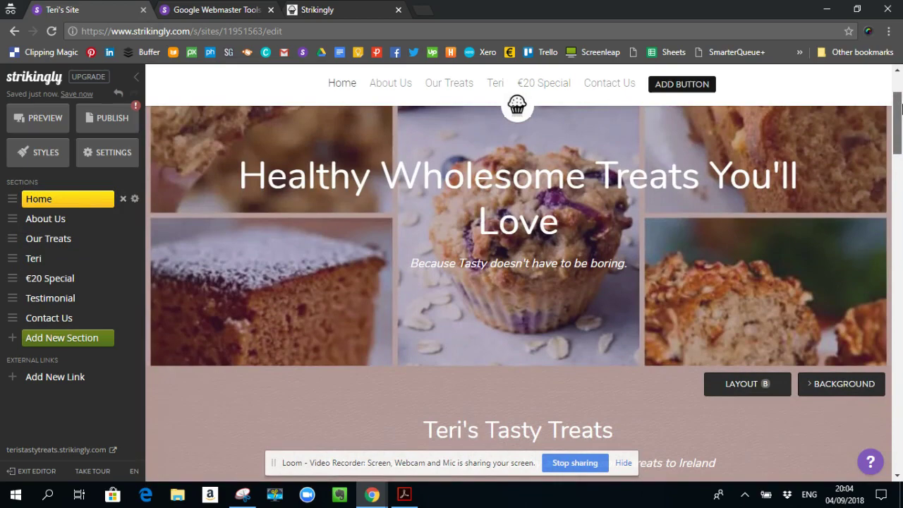
{"action": "left_click", "coordinate": [109, 153]}
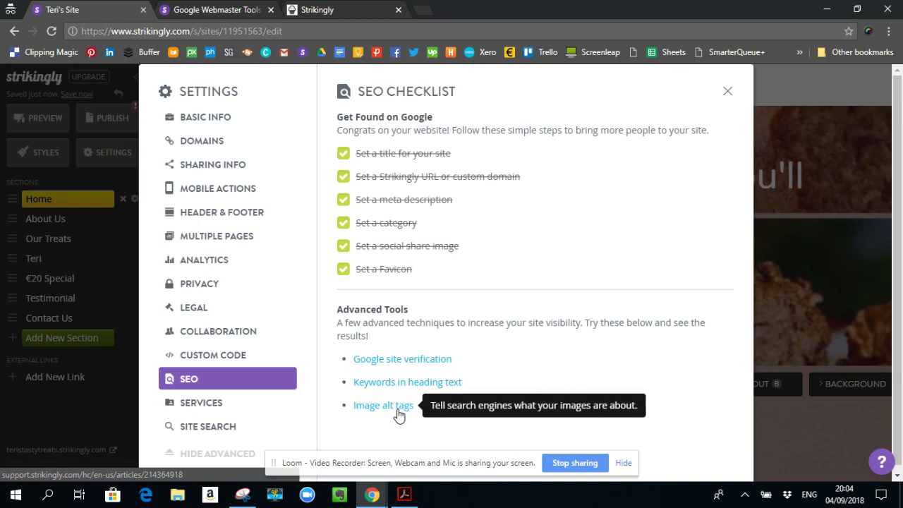
{"action": "left_click", "coordinate": [727, 91]}
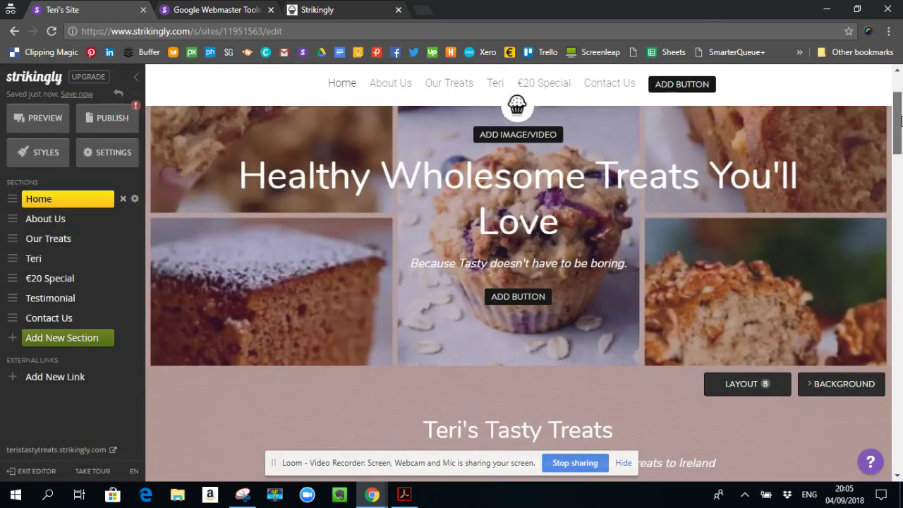
Save alt text 'Teri's Tasty Treats - Banana Nut Br…' on the Banana Nut Bread image.
{"action": "left_click_drag", "start_coordinate": [900, 125], "coordinate": [898, 194]}
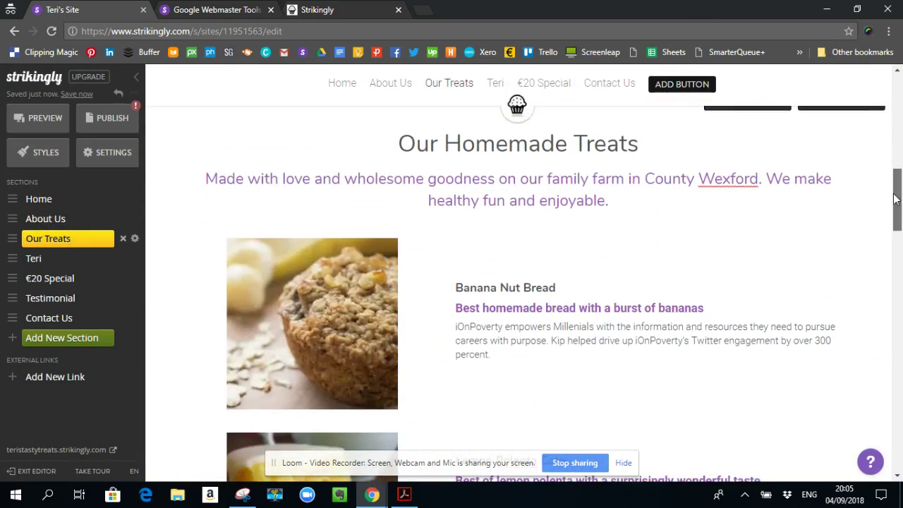
{"action": "scroll", "coordinate": [242, 393], "scroll_direction": "down", "scroll_amount": 1}
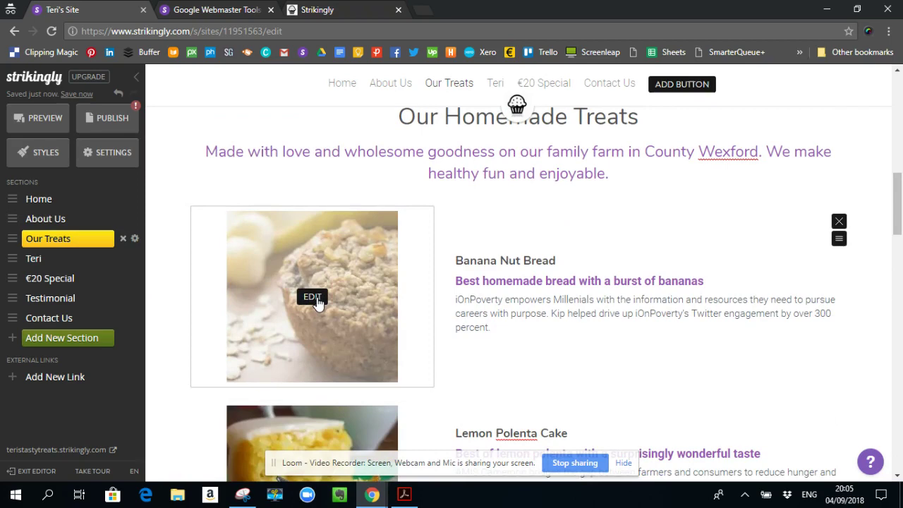
{"action": "left_click", "coordinate": [312, 298]}
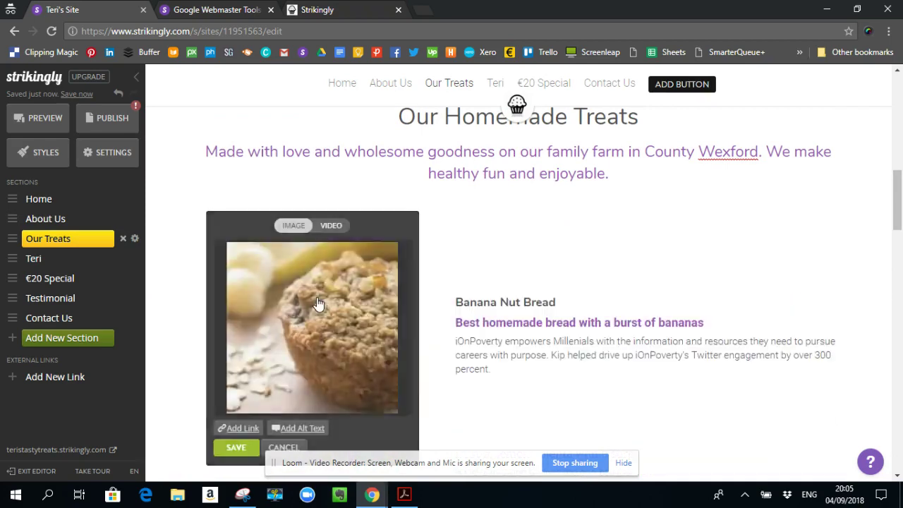
{"action": "left_click", "coordinate": [302, 428]}
{"action": "scroll", "coordinate": [371, 283], "scroll_direction": "down", "scroll_amount": 3}
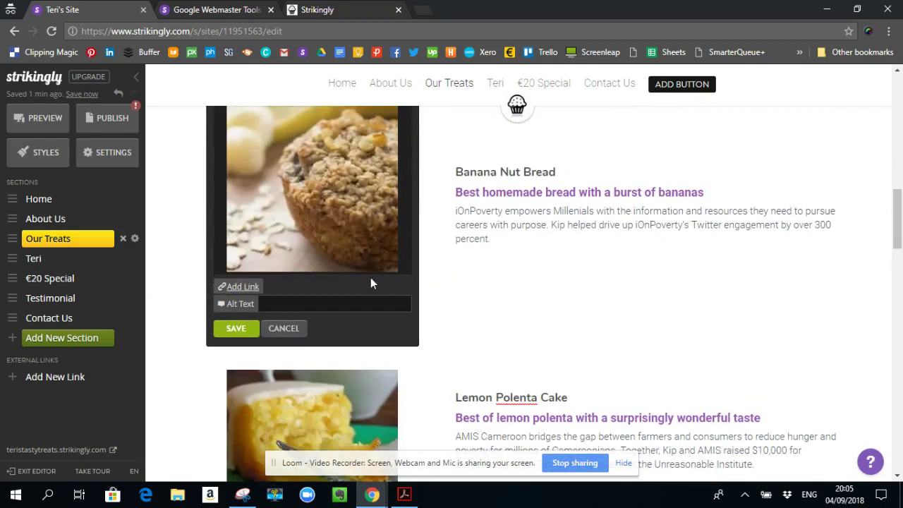
{"action": "left_click", "coordinate": [350, 301]}
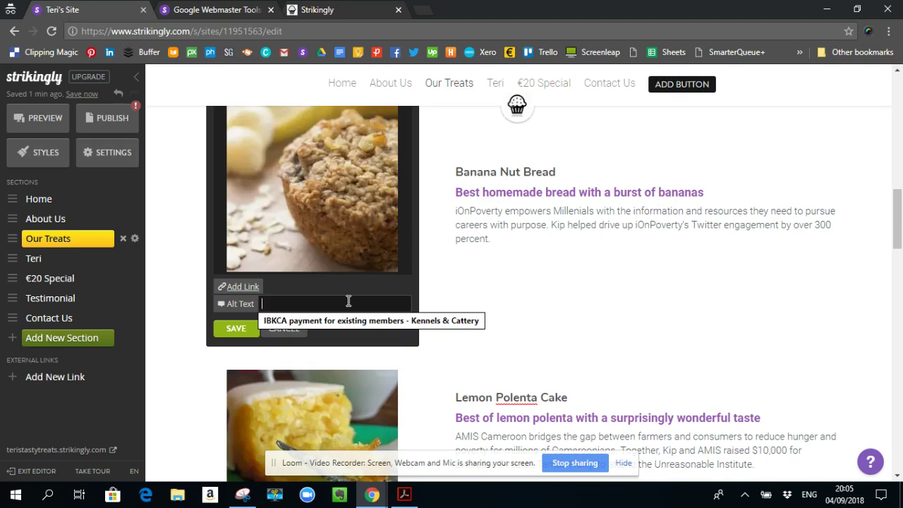
{"action": "type", "text": "Teri"}
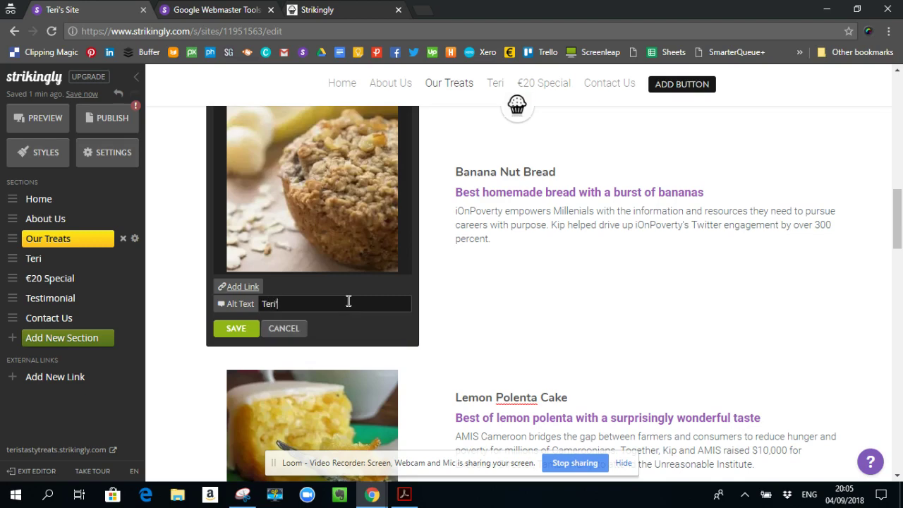
{"action": "type", "text": "'s Tasty Treats - Banana Nut Bread"}
{"action": "left_click", "coordinate": [247, 330]}
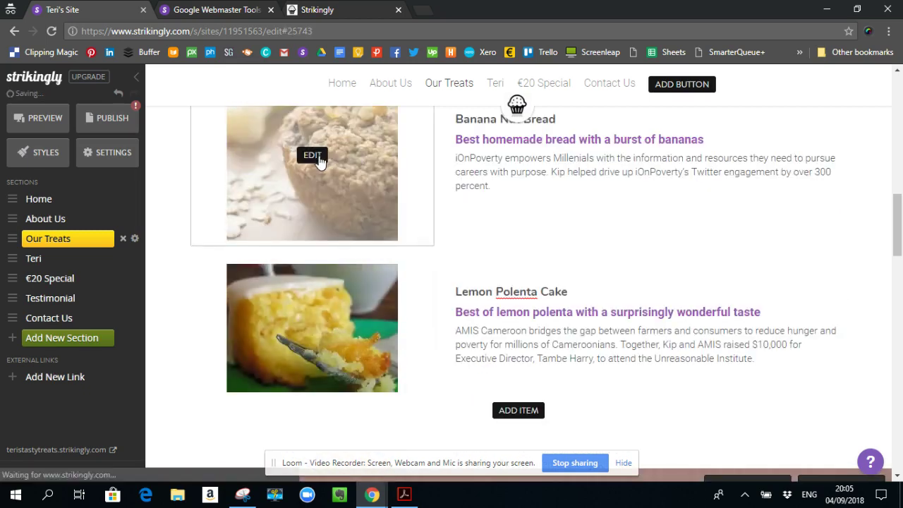
{"action": "left_click_drag", "start_coordinate": [897, 242], "coordinate": [897, 226]}
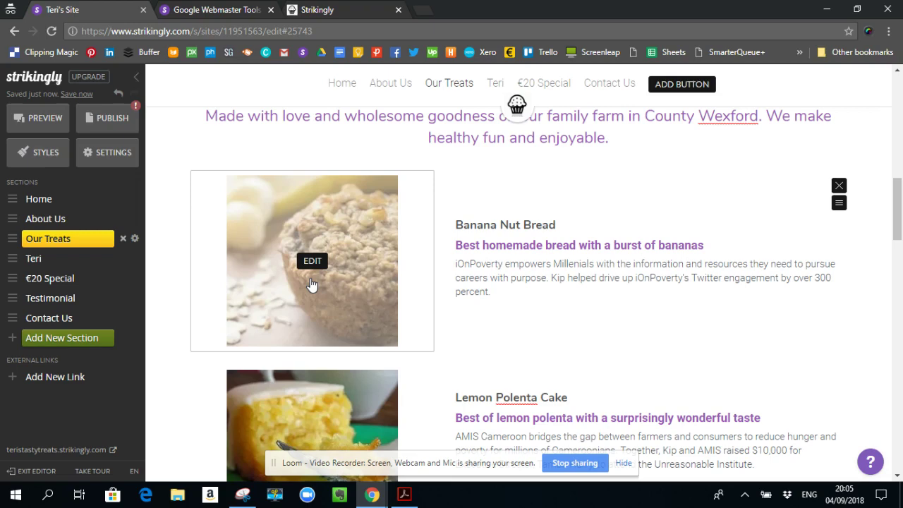
{"action": "left_click", "coordinate": [897, 234]}
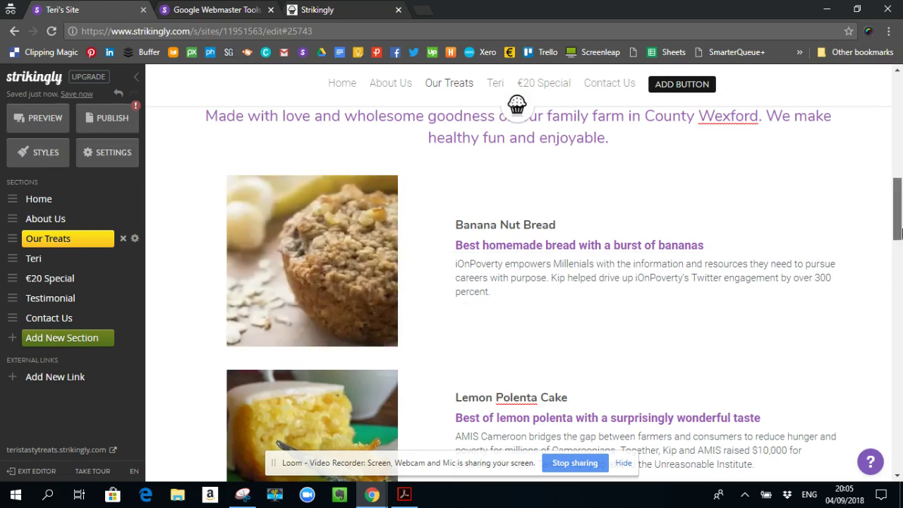
{"action": "left_click_drag", "start_coordinate": [897, 233], "coordinate": [897, 164]}
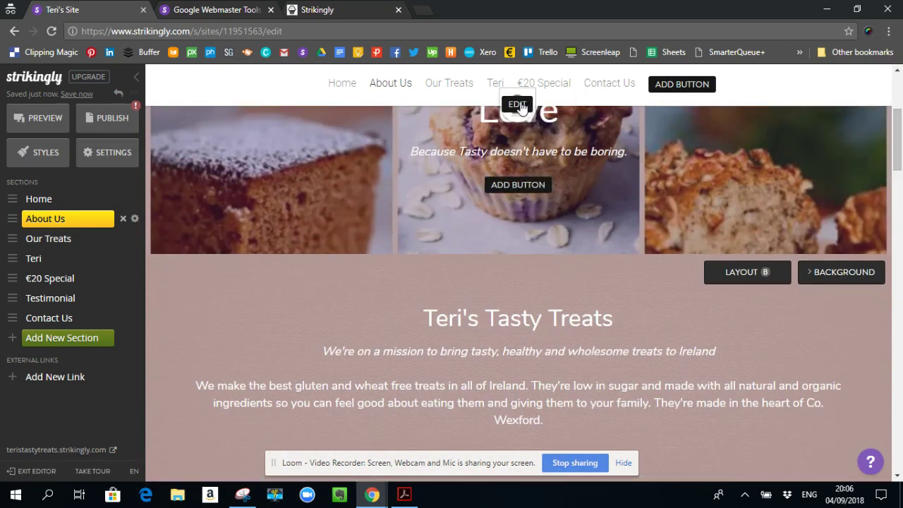
{"action": "left_click", "coordinate": [515, 106]}
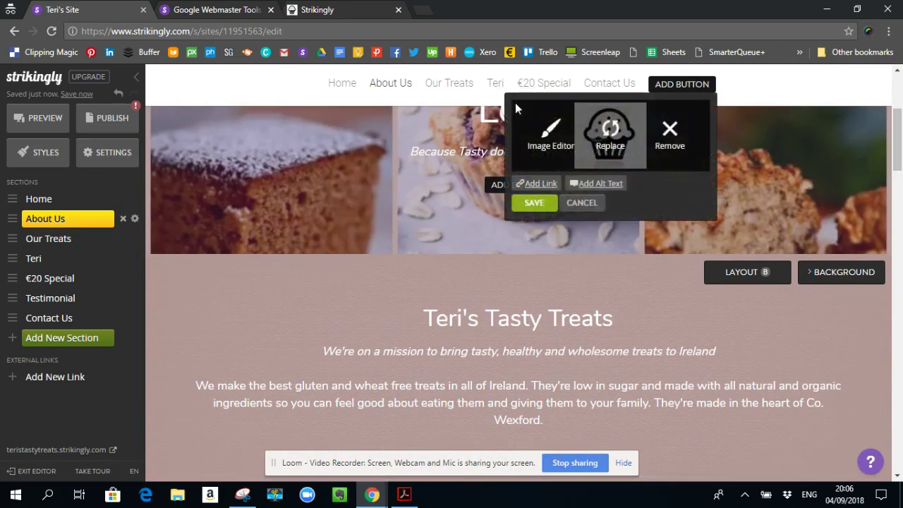
{"action": "left_click", "coordinate": [599, 185]}
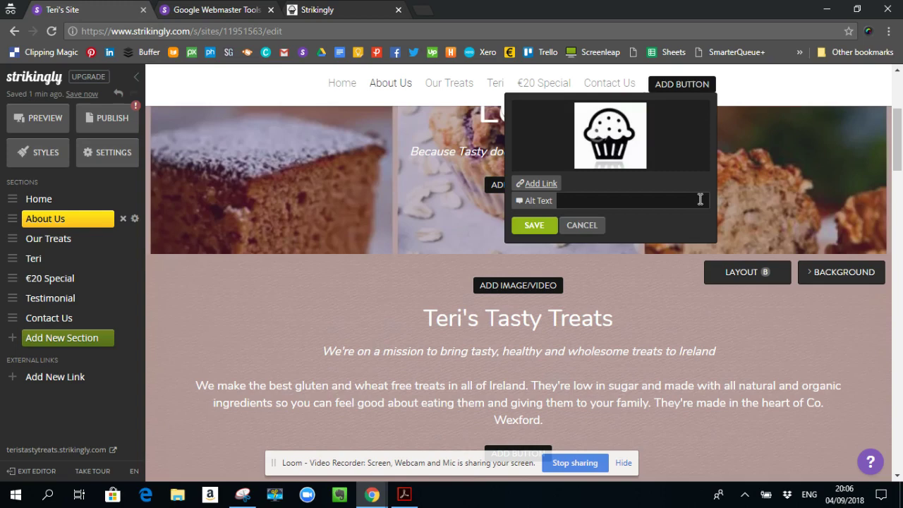
{"action": "left_click", "coordinate": [590, 227]}
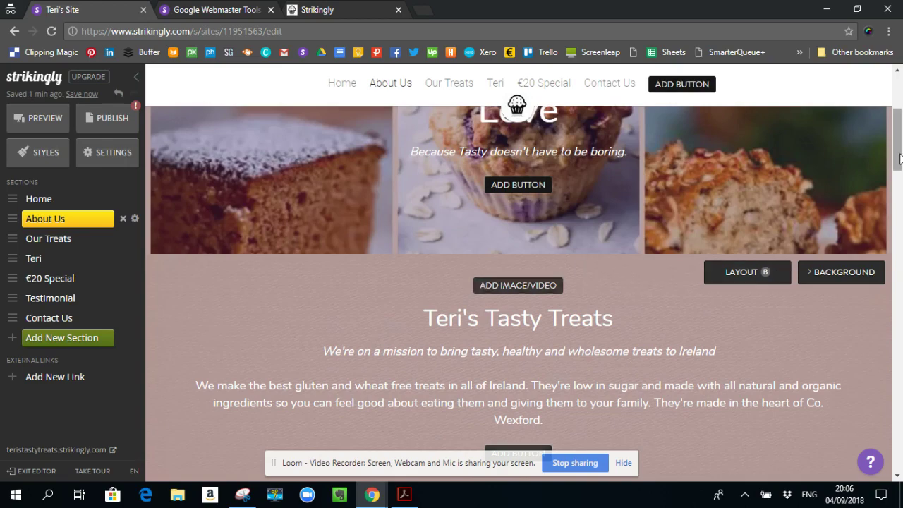
{"action": "scroll", "coordinate": [898, 173], "scroll_direction": "down", "scroll_amount": 1}
{"action": "scroll", "coordinate": [898, 173], "scroll_direction": "down", "scroll_amount": 3}
{"action": "scroll", "coordinate": [323, 254], "scroll_direction": "up", "scroll_amount": 6}
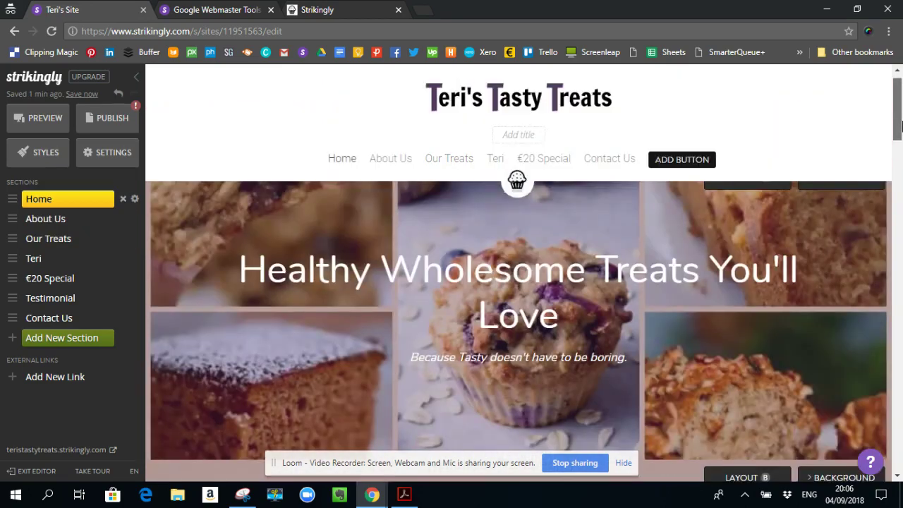
Open the site settings to review the SEO checklist with its six basic items ticked.
{"action": "left_click", "coordinate": [122, 155]}
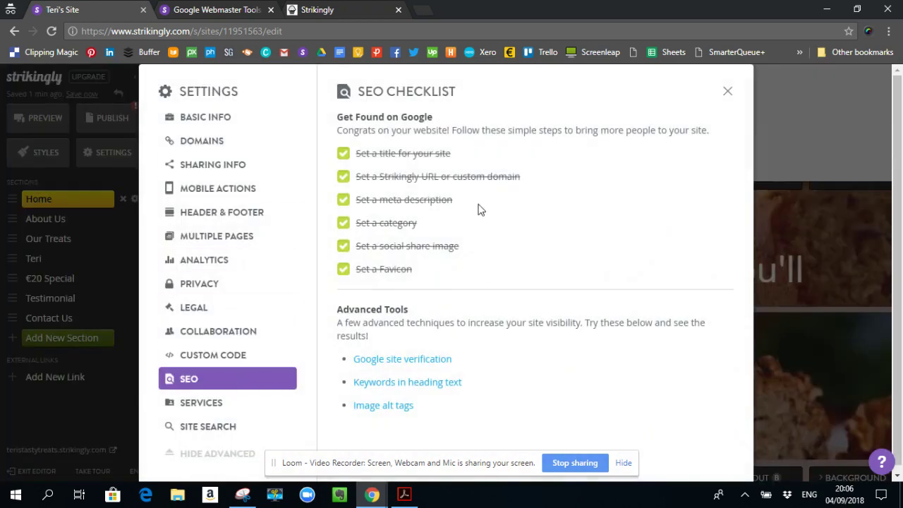
{"action": "mouse_move", "coordinate": [428, 203]}
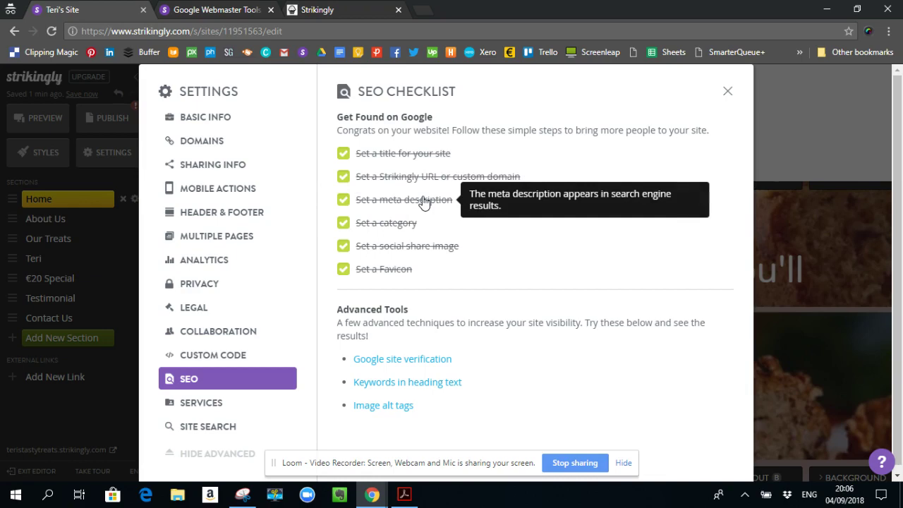
Close the SEO checklist and scroll down to the Testimonial section.
{"action": "left_click", "coordinate": [727, 95]}
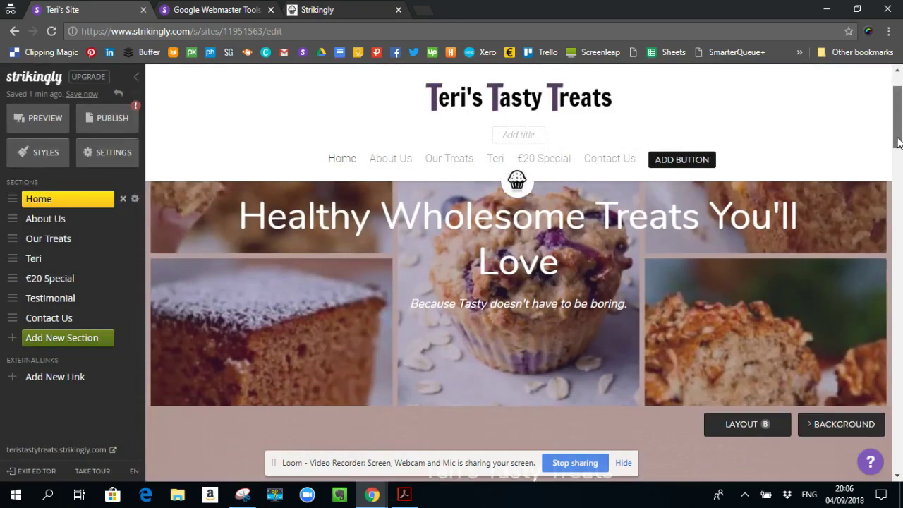
{"action": "left_click_drag", "start_coordinate": [897, 141], "coordinate": [898, 392]}
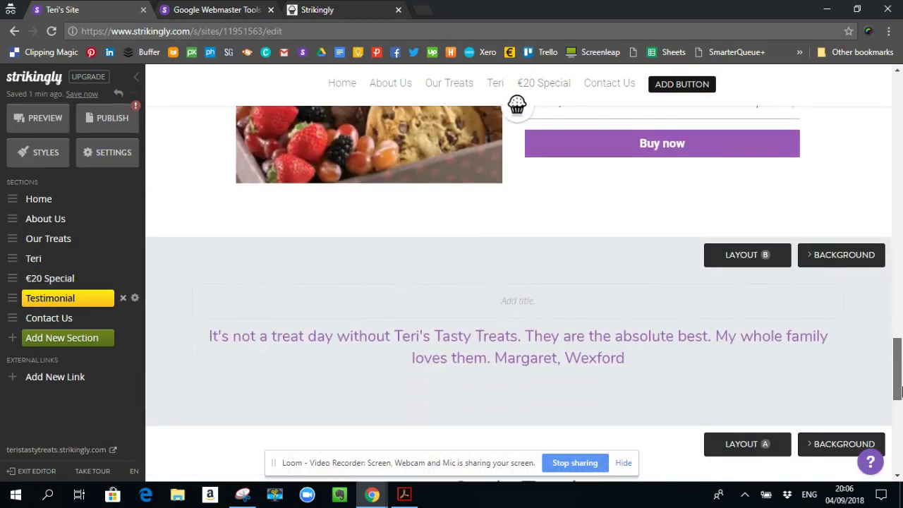